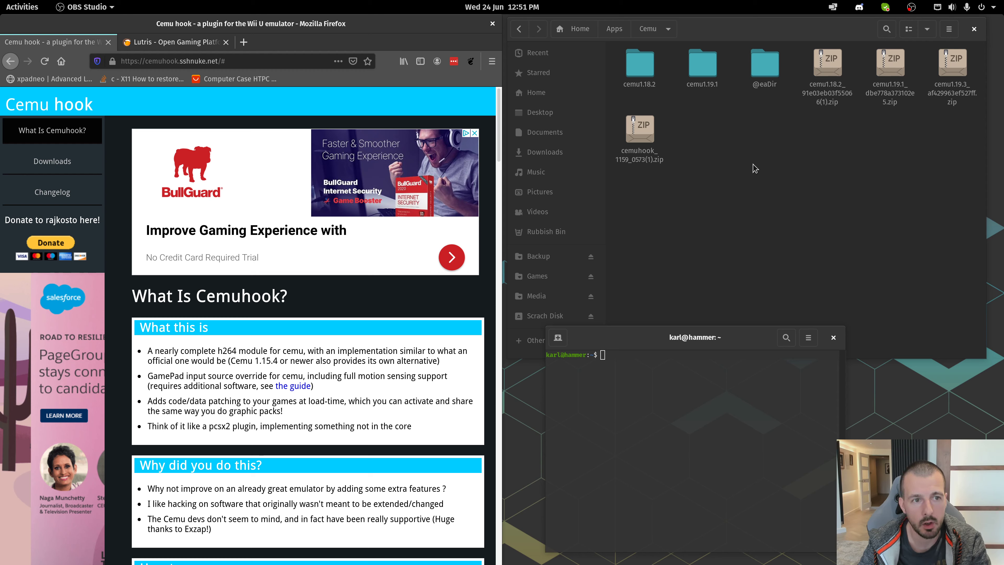
drag(672, 340, 707, 326)
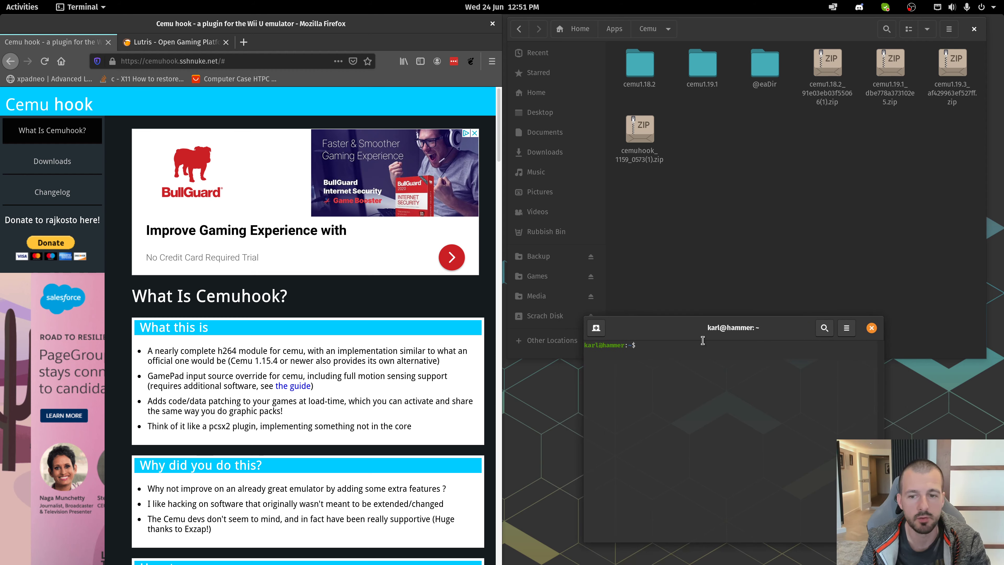
drag(716, 328, 740, 331)
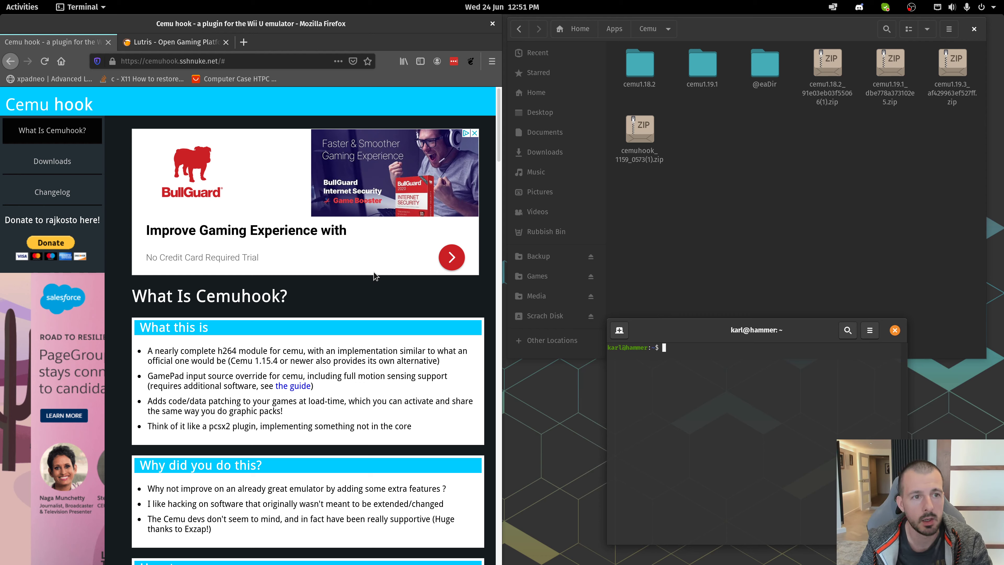
key(ctrl+d)
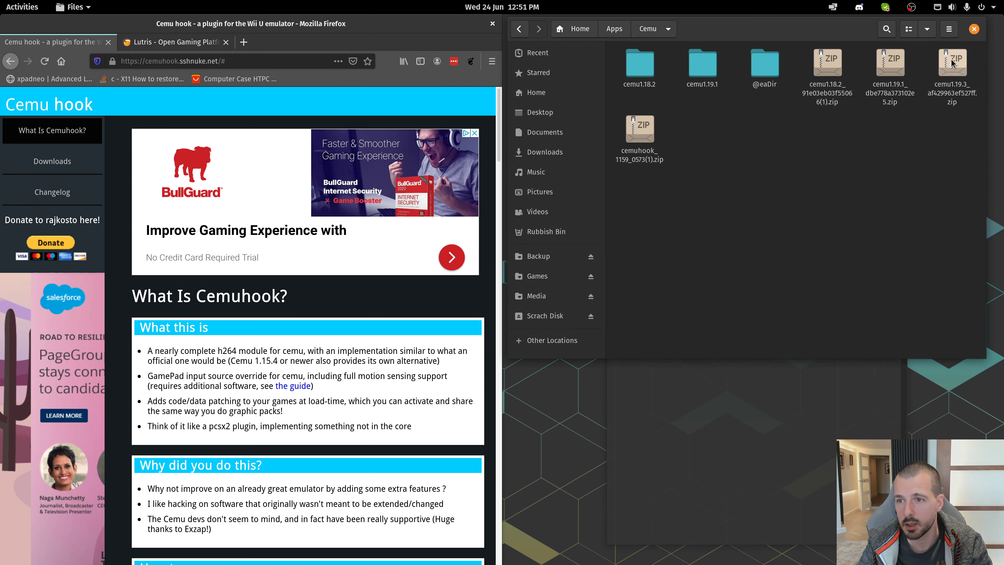
click(933, 101)
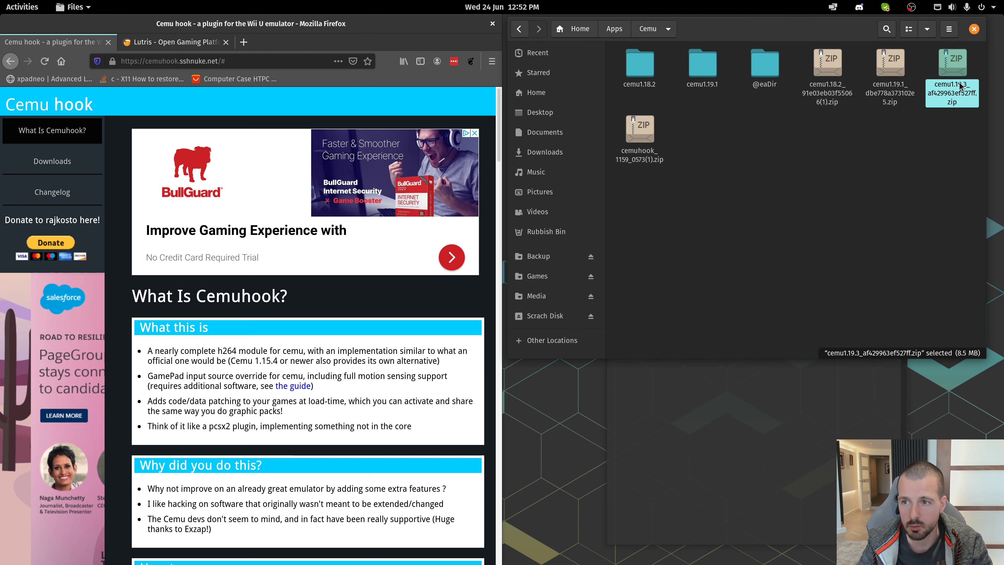
click(909, 174)
click(927, 83)
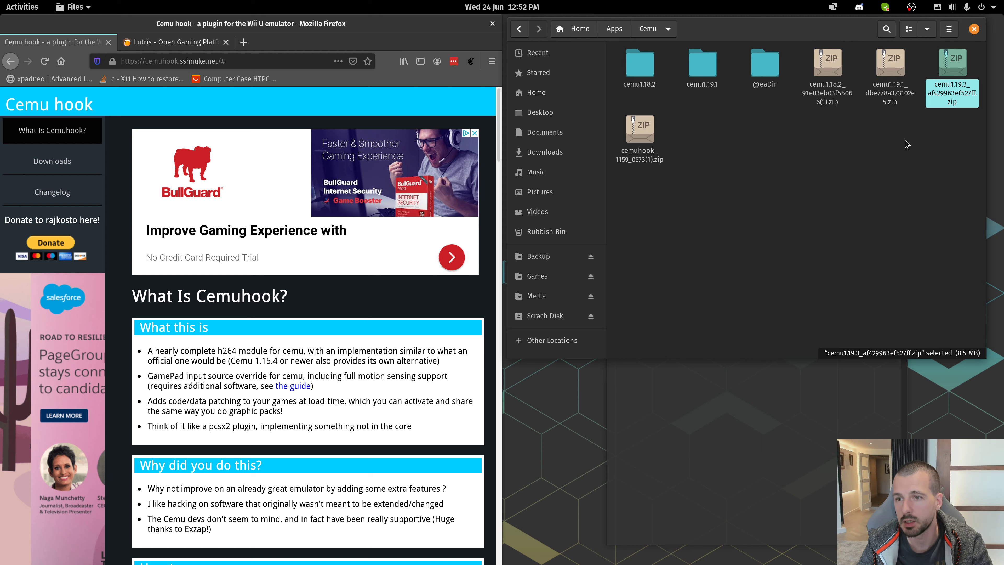
click(896, 165)
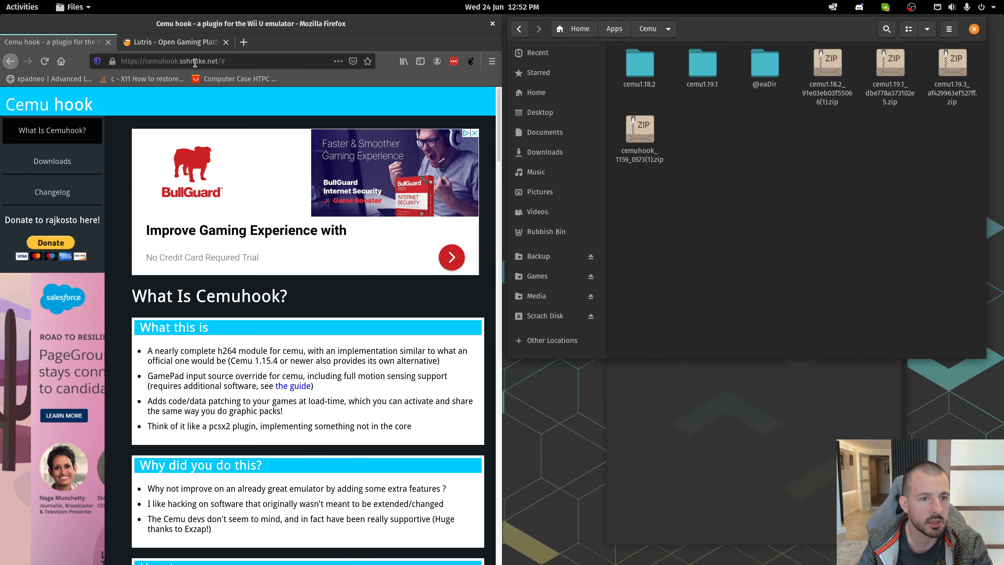
- Show the Cemu hook website's downloads section to check the available versions and their Cemu compatibility
click(42, 165)
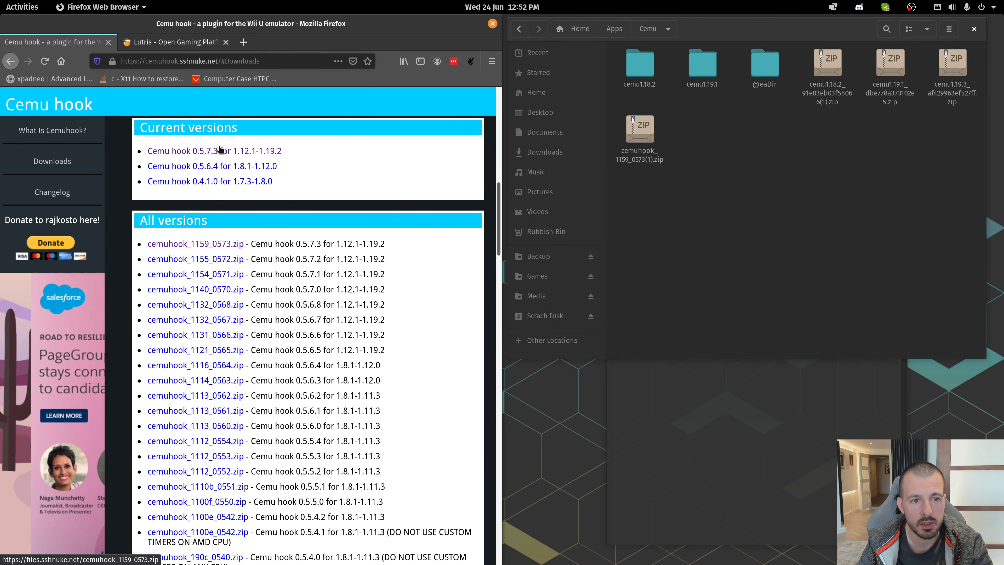
click(687, 140)
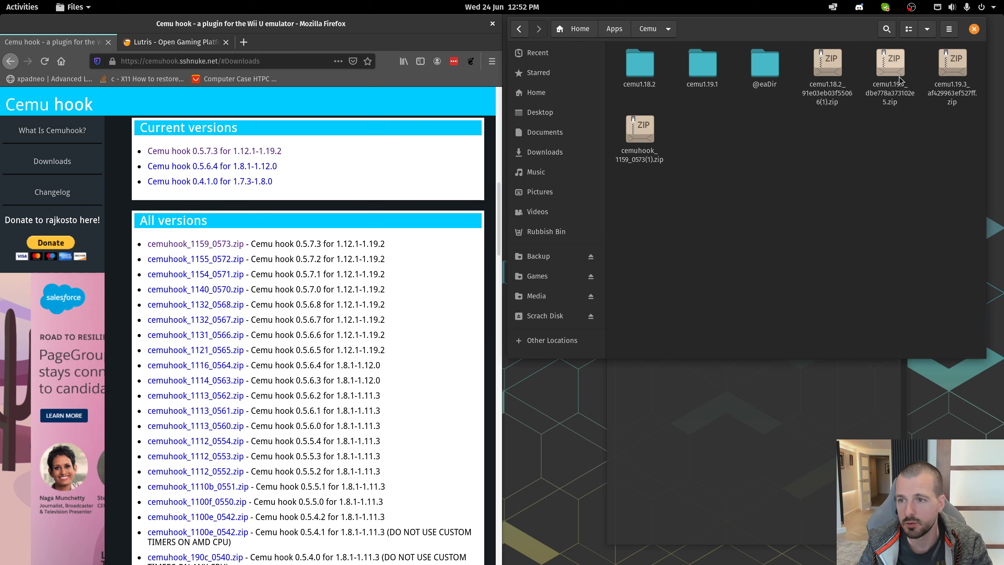
- Extract cemu1.19.3_af429963ef527ff.zip into the Cemu folder and rename the extracted folder cemu1.19.3
right_click(954, 69)
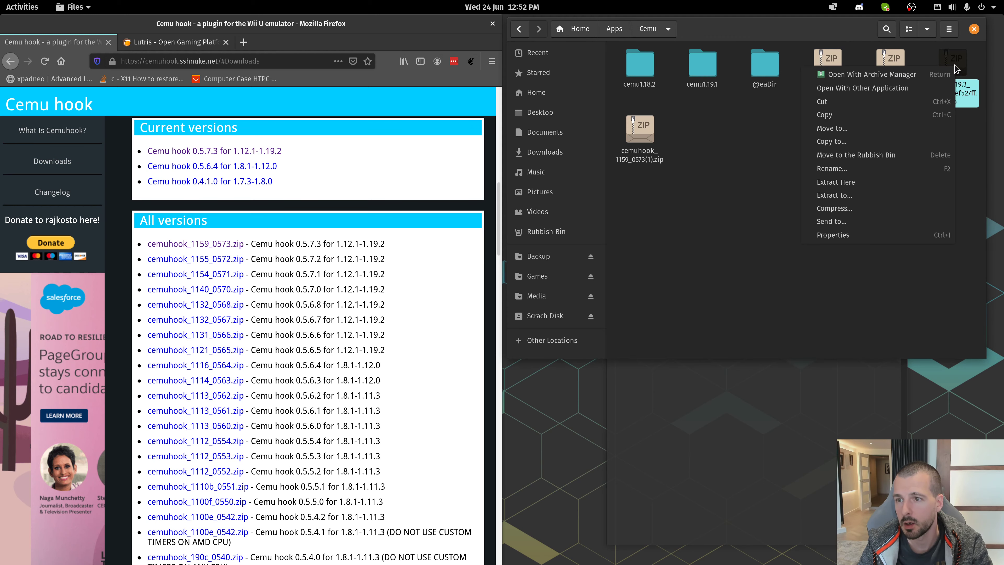
click(892, 182)
right_click(766, 88)
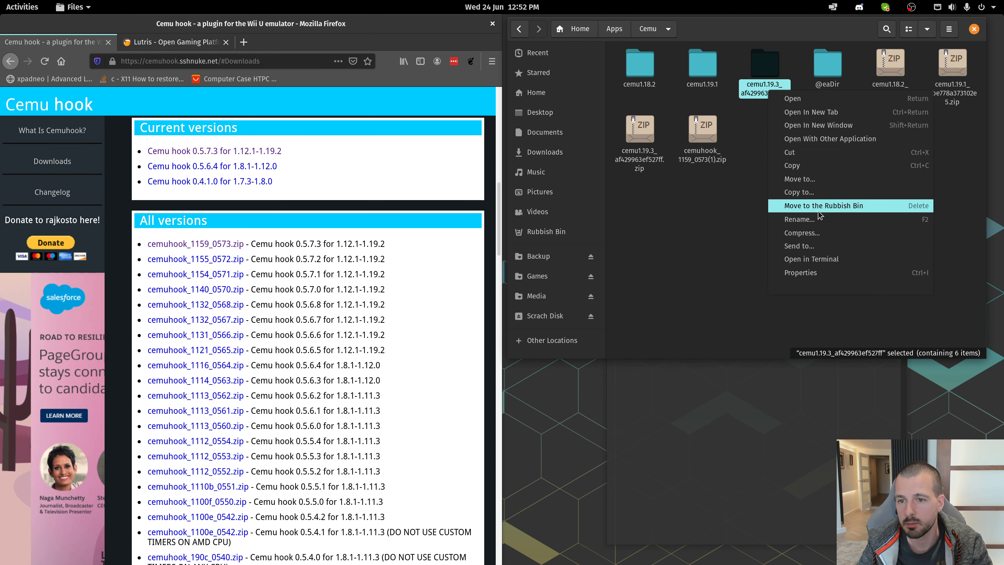
click(819, 221)
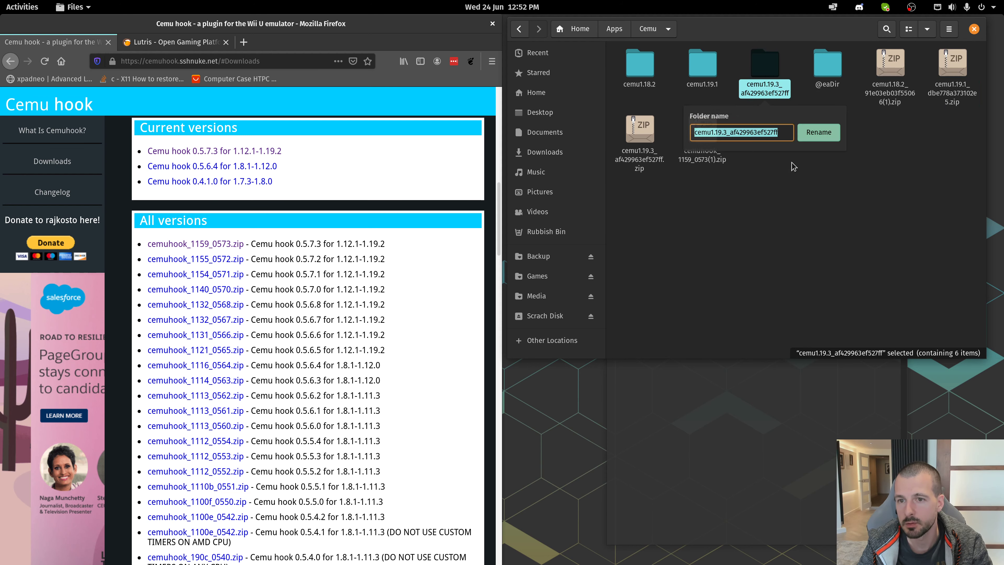
click(757, 133)
drag(729, 132, 790, 132)
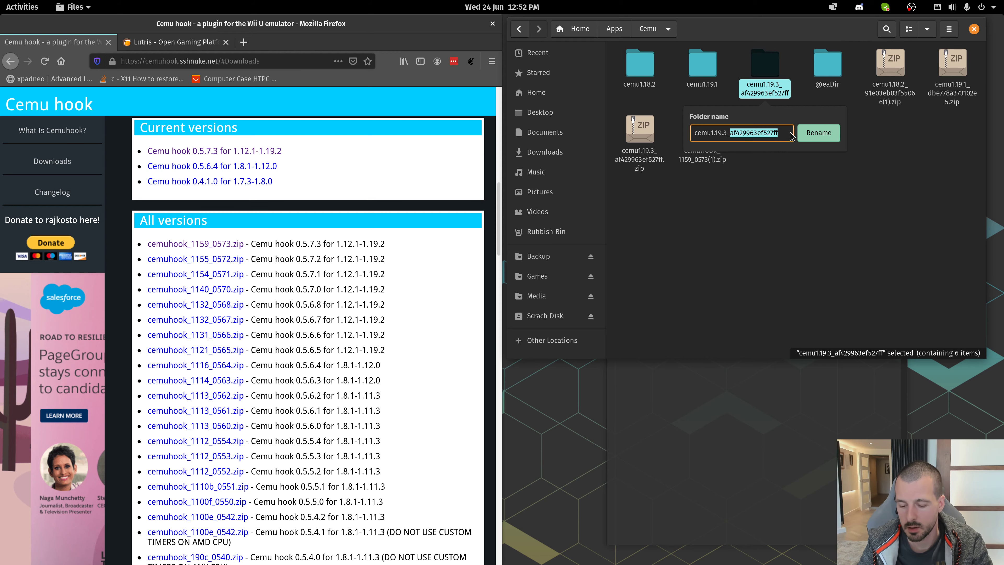
key(BackSpace)
key(BackSpace)
key(Return)
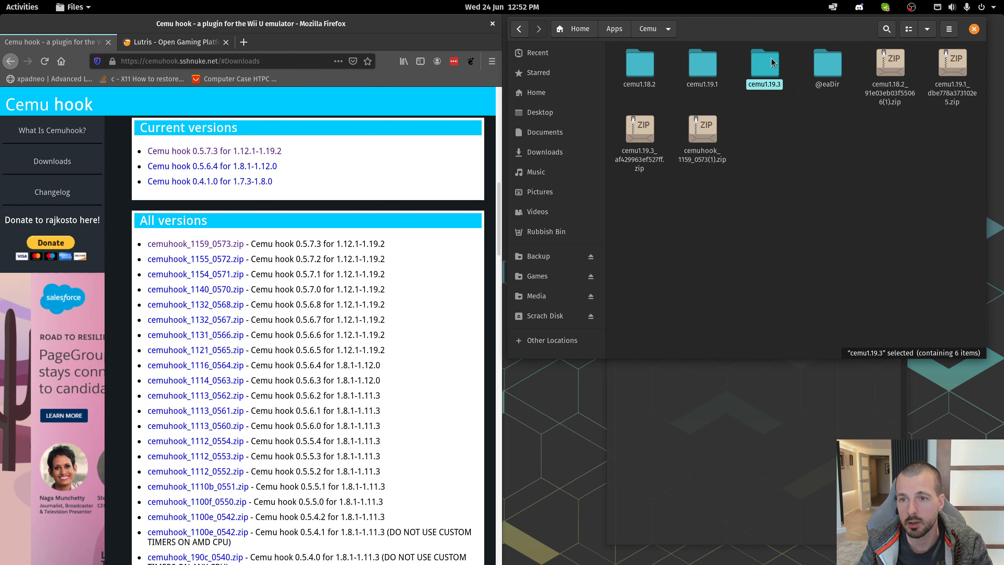
- Copy all the contents of cemuhook_1159_0573(1).zip into the cemu1.19.3 folder and close the archive
click(702, 130)
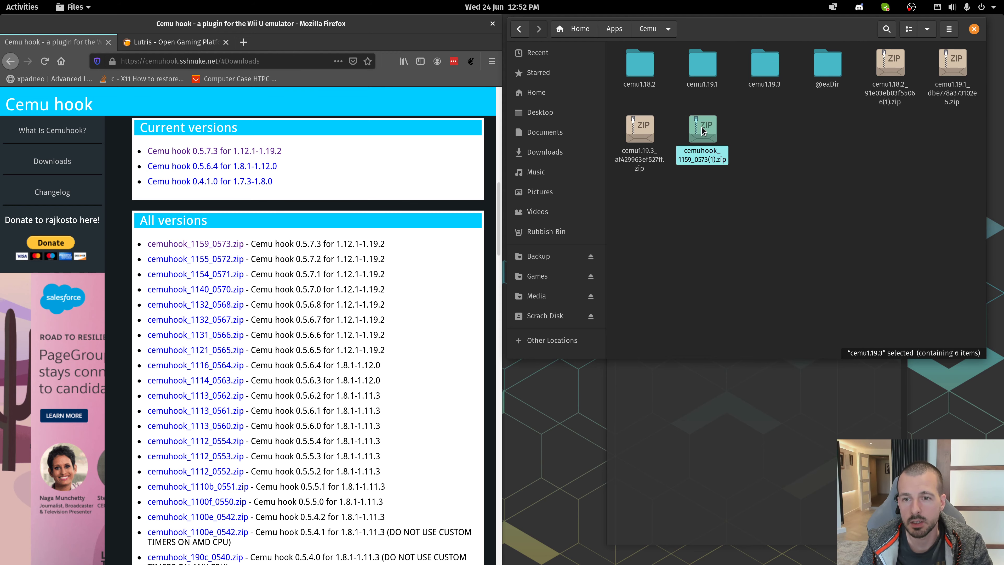
double_click(700, 127)
click(115, 105)
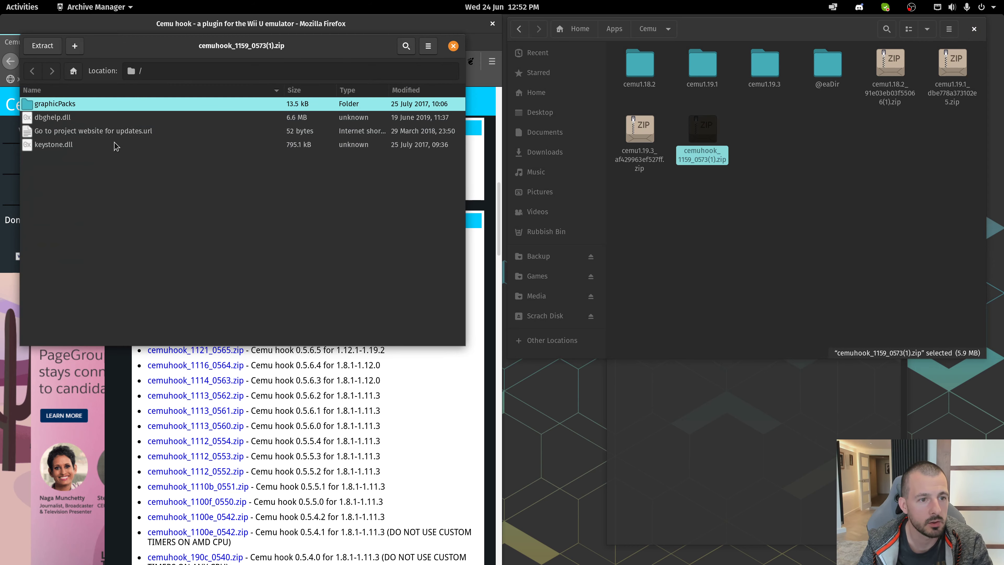
double_click(752, 84)
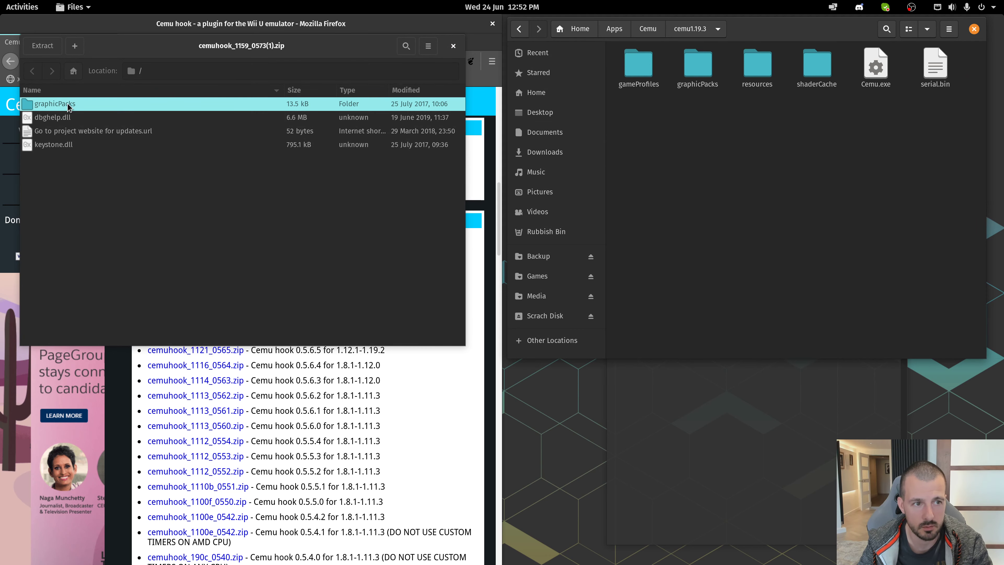
shift+click(78, 149)
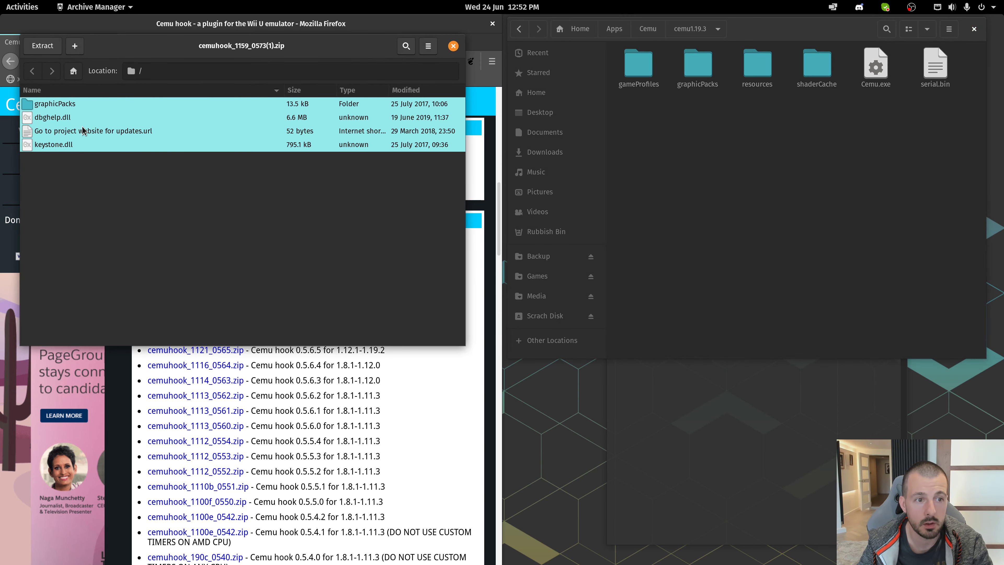
drag(82, 130, 730, 190)
click(740, 176)
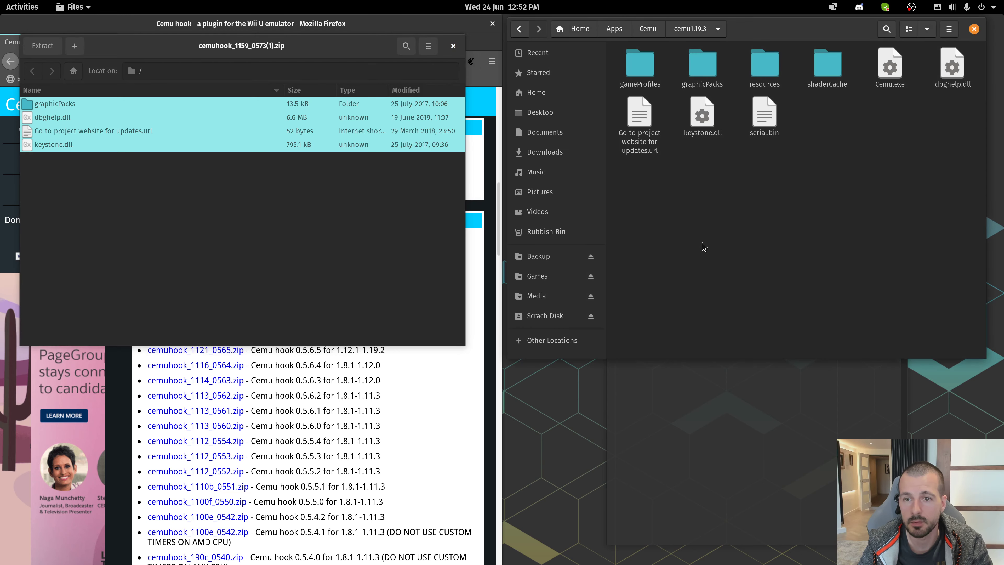
click(451, 47)
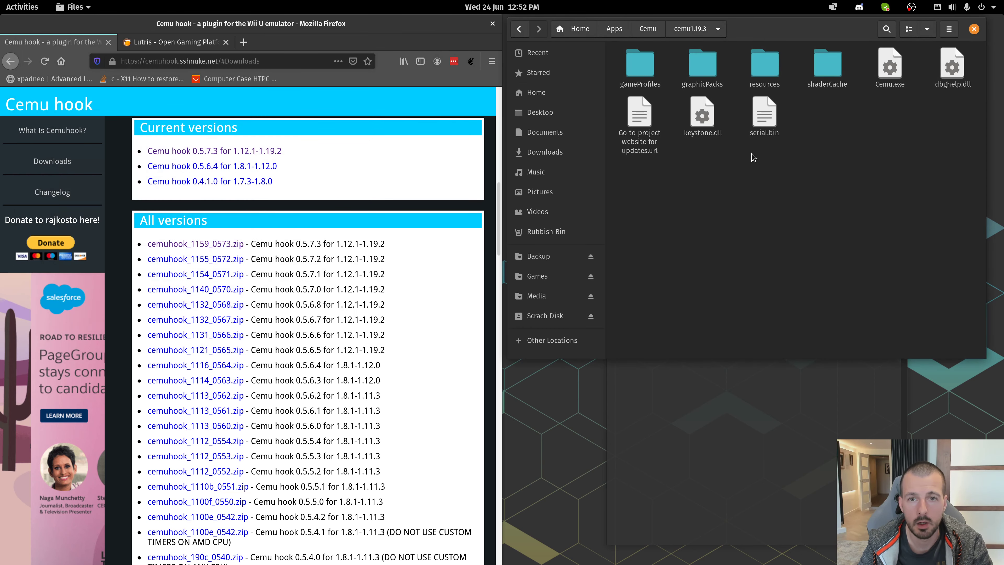
- Go to the Lutris website's downloads page and look at the installation commands for Ubuntu and Pop!_OS
click(189, 50)
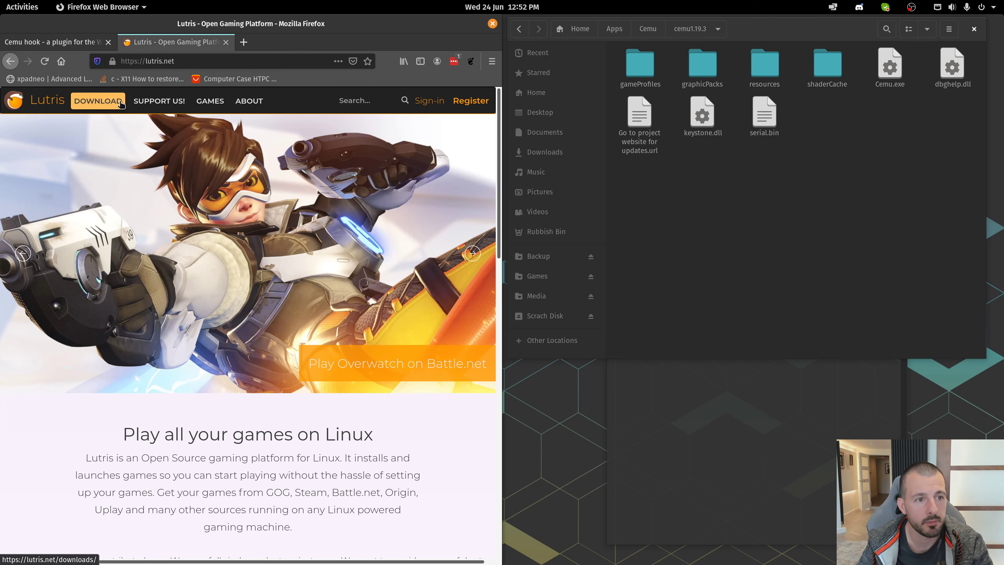
click(99, 107)
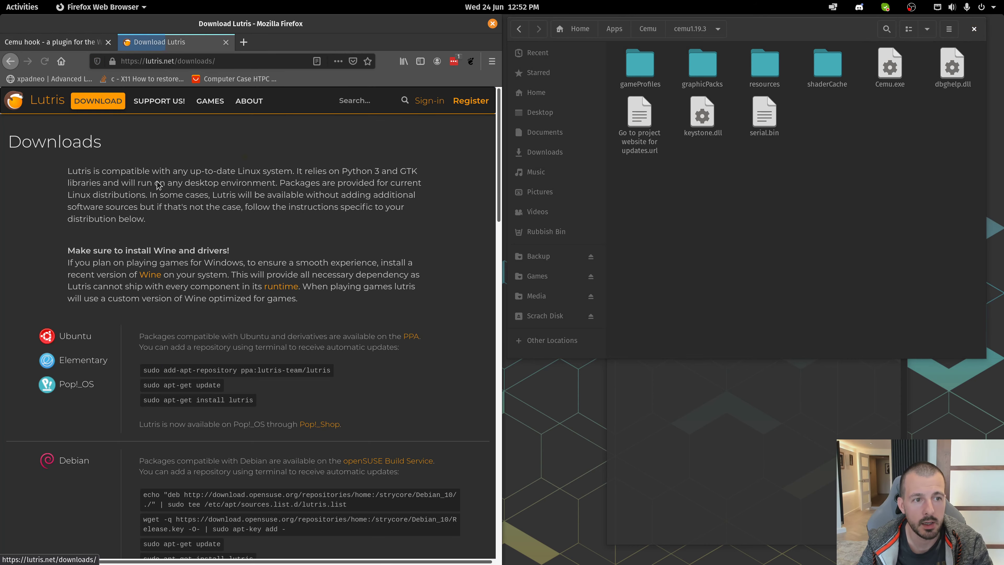
triple_click(253, 371)
double_click(189, 385)
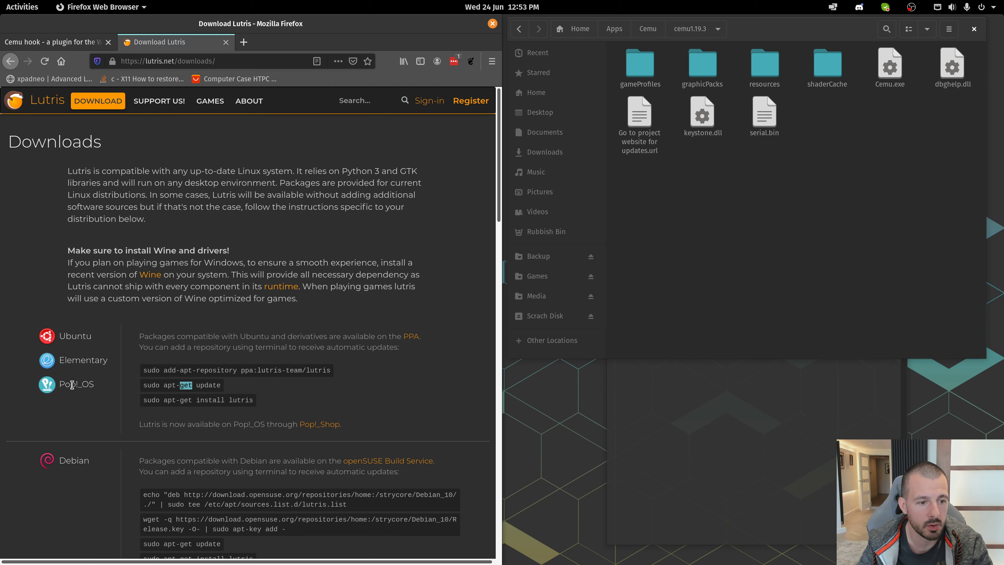
- Copy the command sudo add-apt-repository ppa:lutris-team/lutris from the page and paste it at the terminal prompt
triple_click(207, 370)
right_click(209, 372)
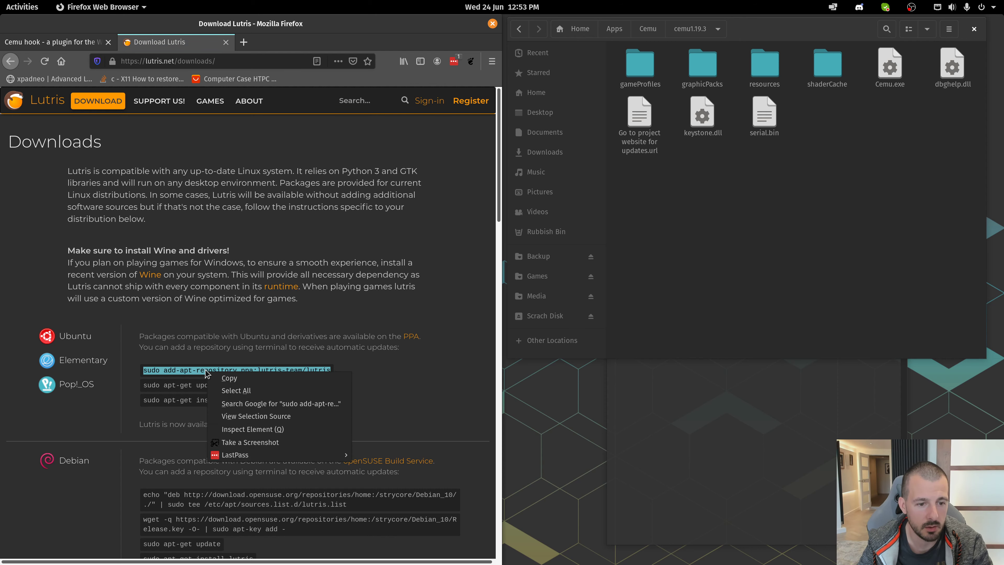
click(223, 379)
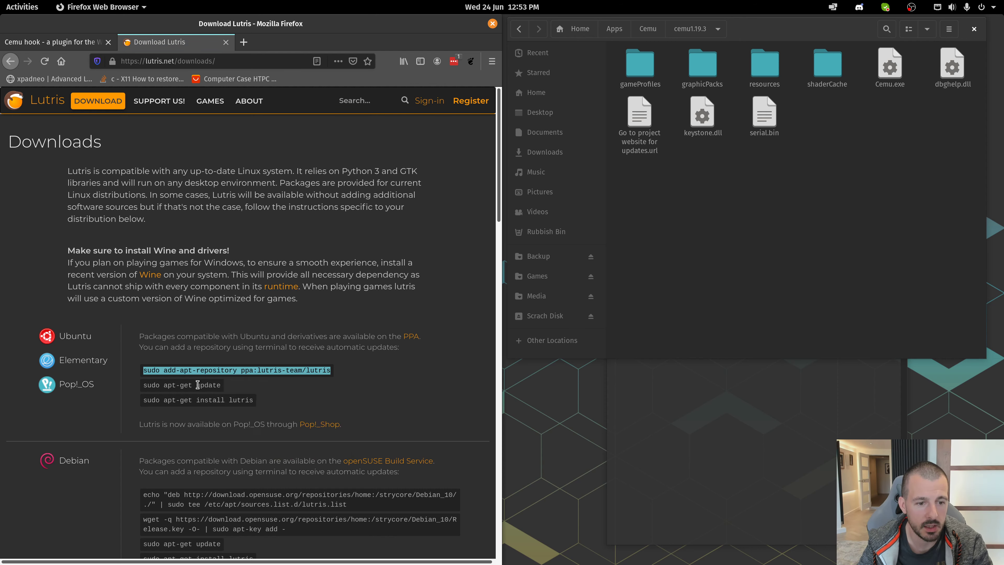
key(ctrl+alt+t)
right_click(670, 377)
click(687, 413)
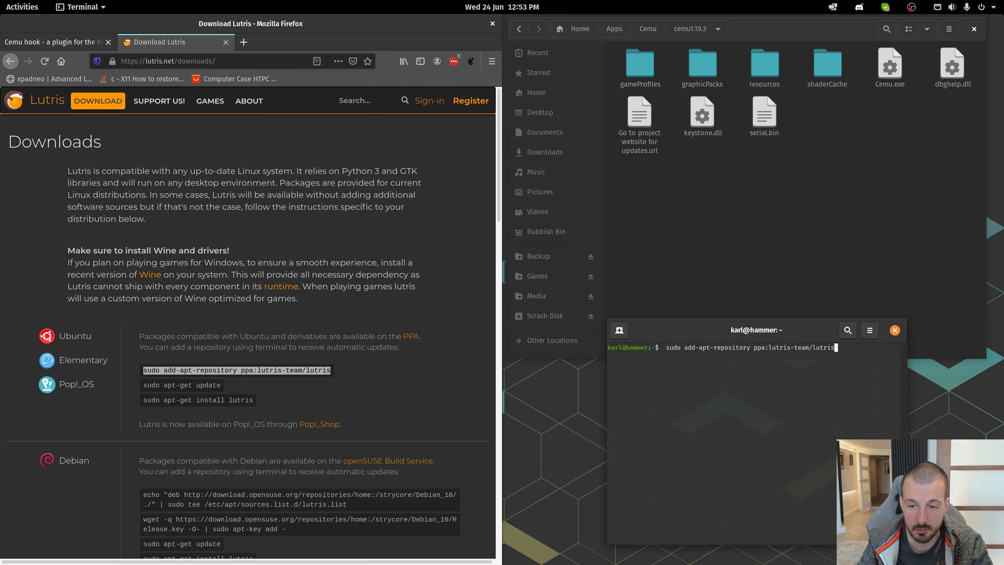
- Clear the pasted repository command from the terminal prompt without running it
key(BackSpace)
key(BackSpace)
key(BackSpace)
key(BackSpace)
key(BackSpace)
key(BackSpace)
key(BackSpace)
key(BackSpace)
key(BackSpace)
key(BackSpace)
key(BackSpace)
key(BackSpace)
key(BackSpace)
key(BackSpace)
key(BackSpace)
key(BackSpace)
key(BackSpace)
key(BackSpace)
key(BackSpace)
key(BackSpace)
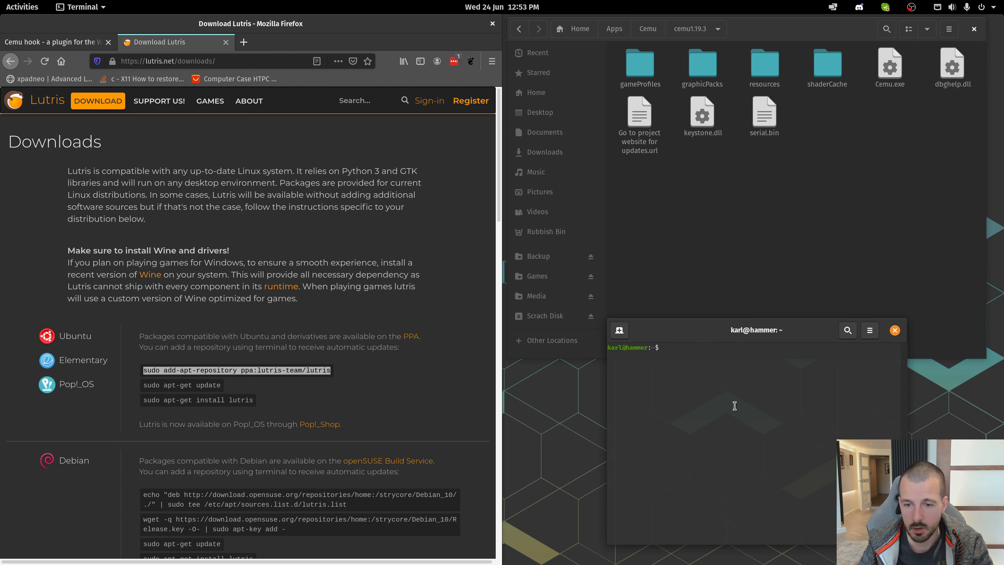
- Search the system for "lu", launch Lutris and move its window to the middle of the desktop
key(super)
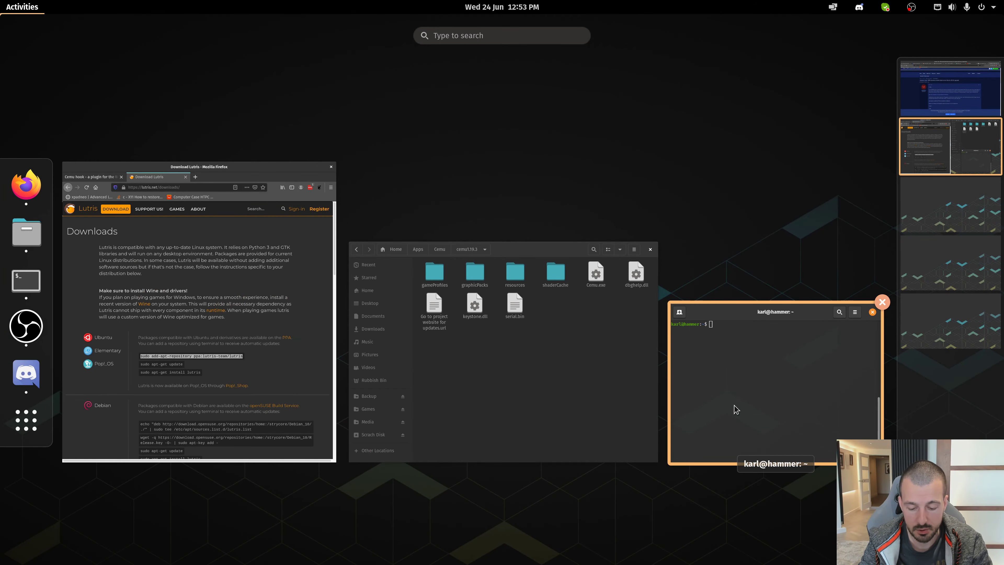
text(lu)
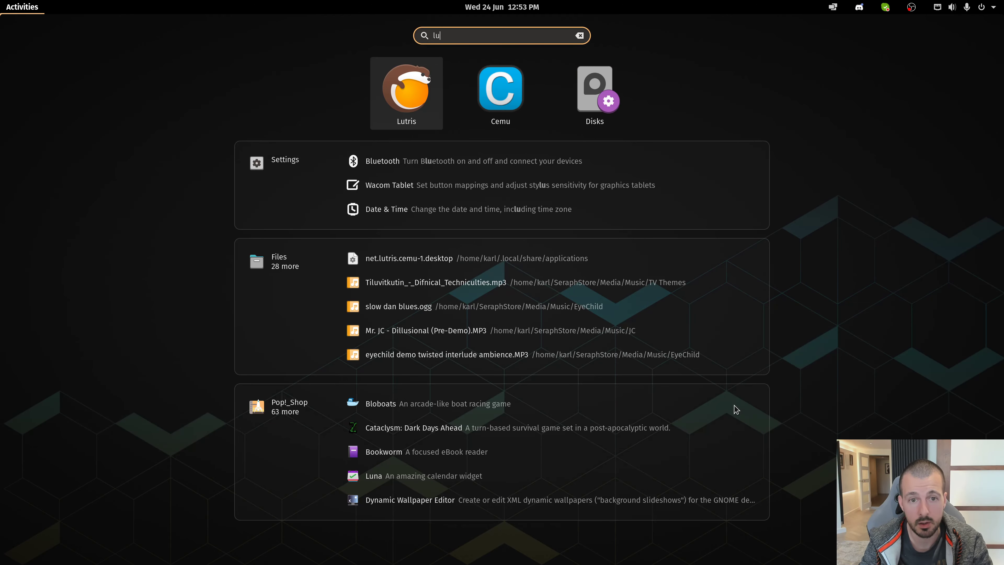
key(Return)
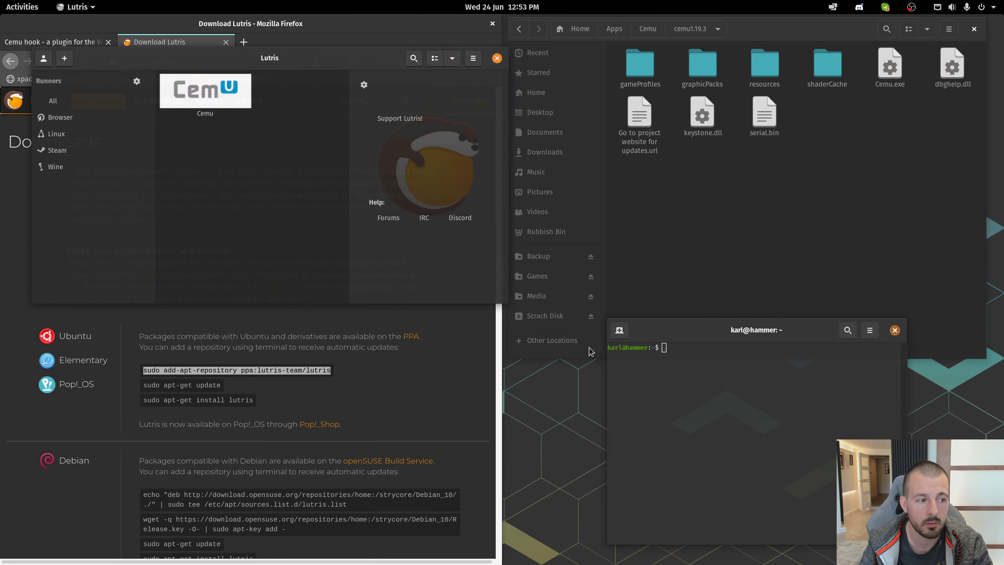
drag(316, 47, 542, 182)
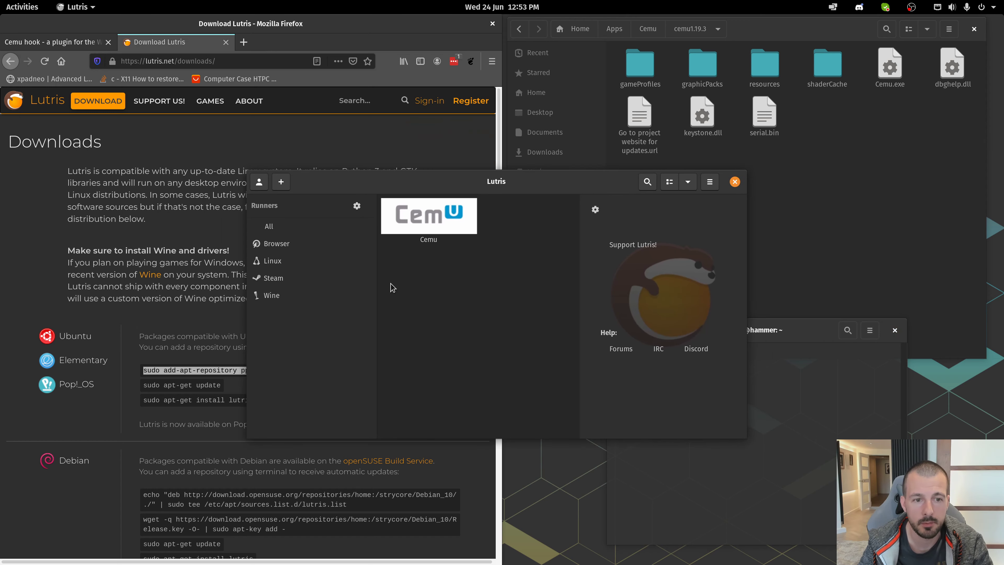
- Check which Wine versions are installed for the Wine runner in Lutris, leaving the selection as it is
click(357, 208)
scroll(356, 267, down, 10)
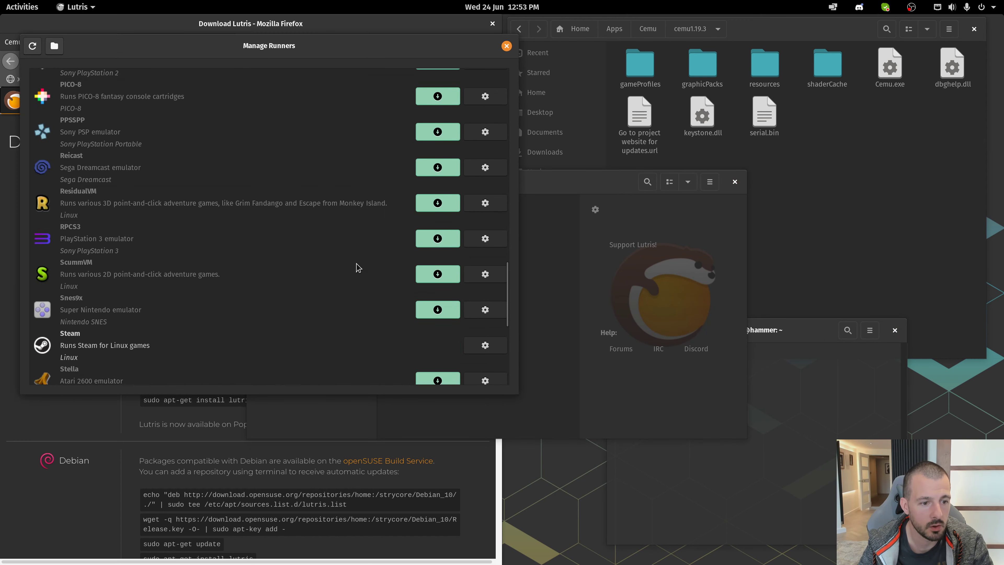
scroll(356, 268, down, 5)
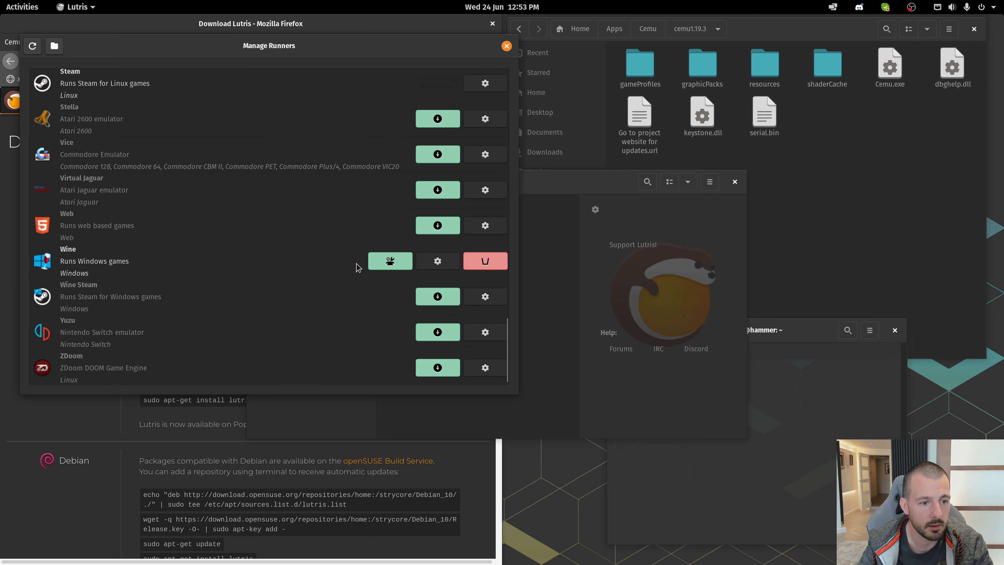
click(391, 259)
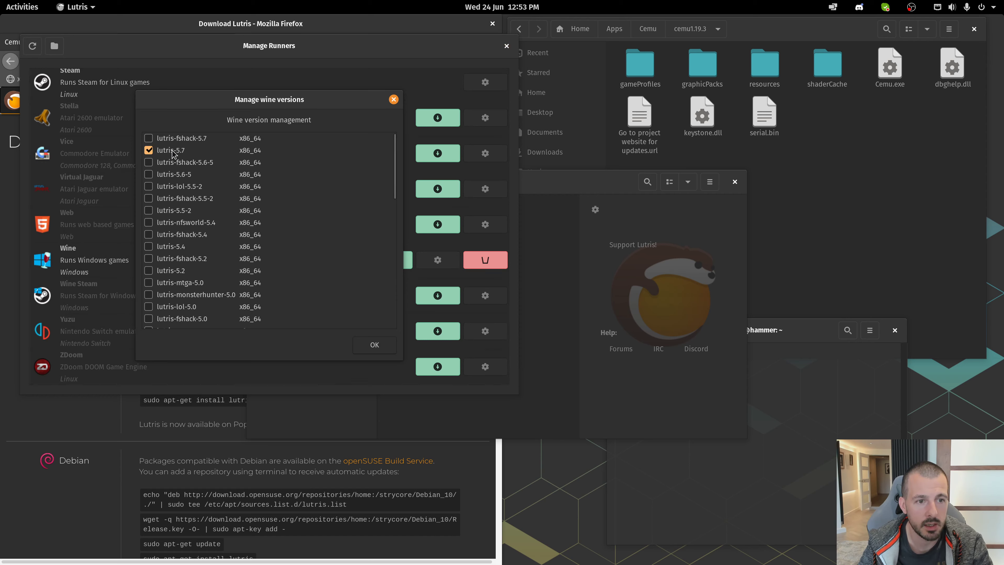
click(393, 100)
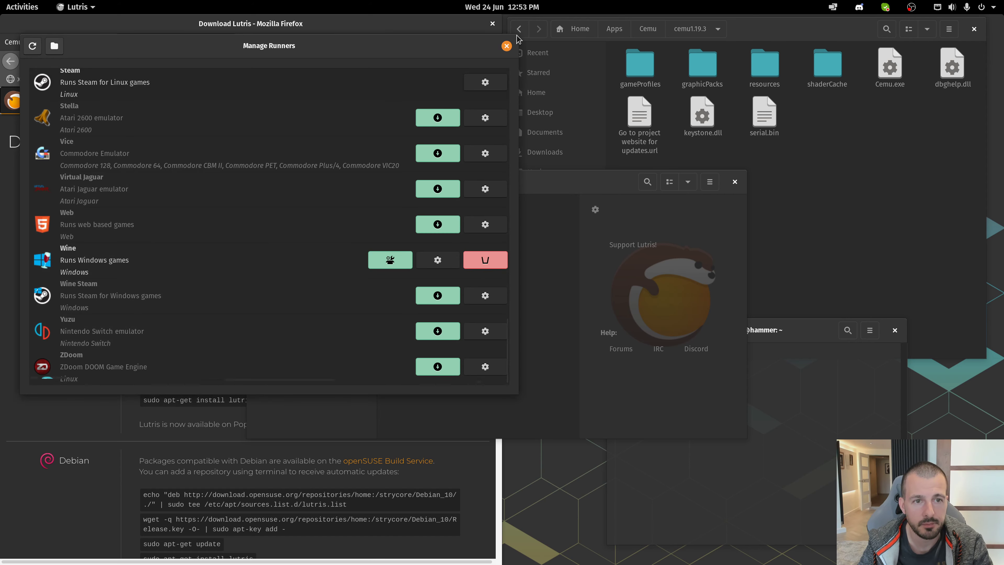
click(503, 49)
- Start a manually added game entry in Lutris named "Cemu Latest" that uses the Wine (Runs Windows games) runner
drag(475, 182, 463, 153)
click(272, 151)
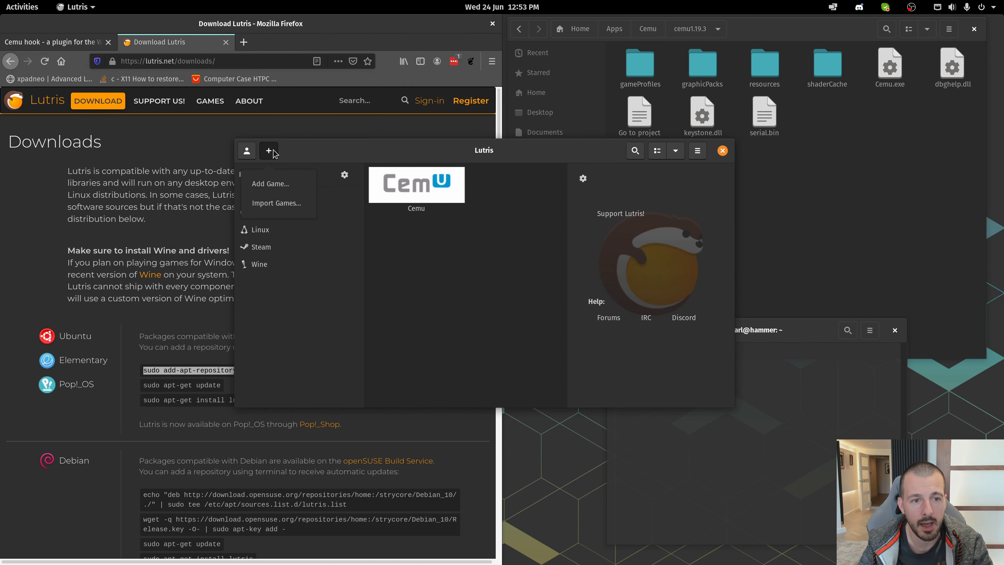
click(279, 184)
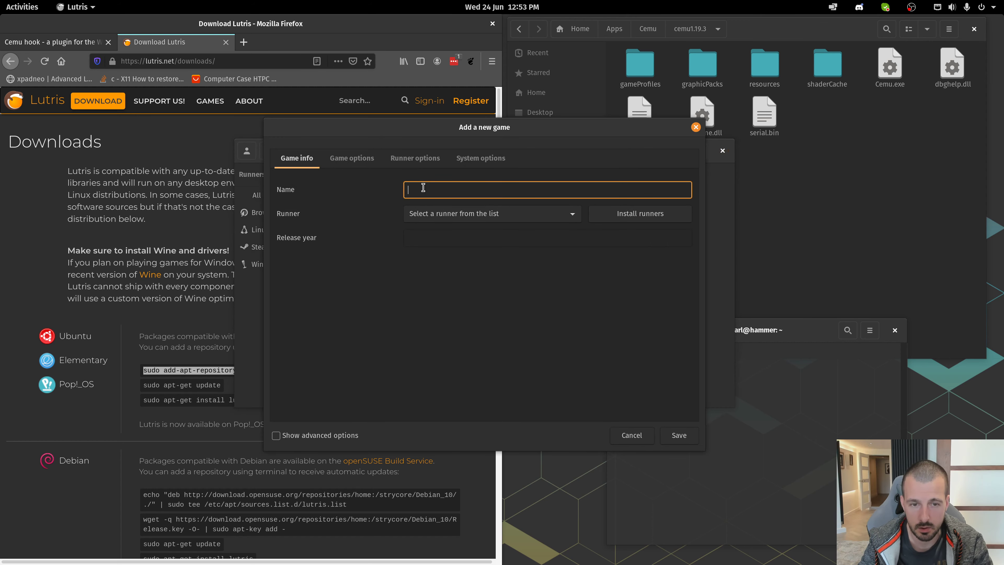
text(Cemu Latest)
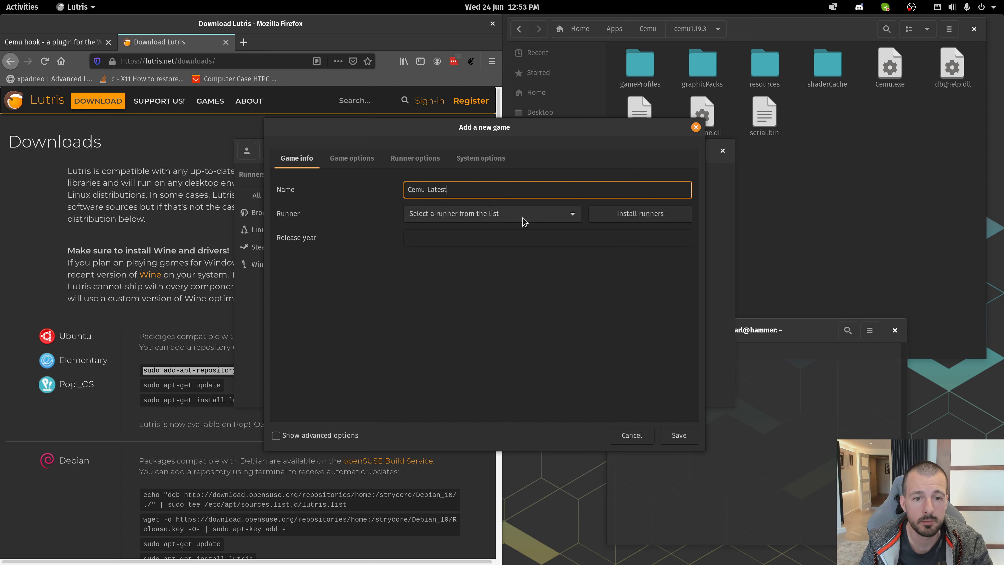
click(536, 217)
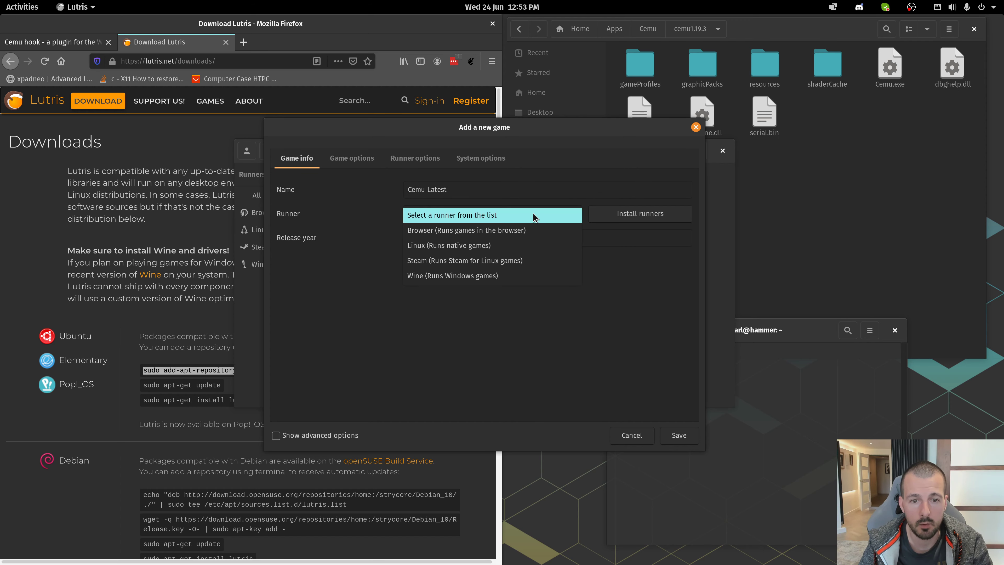
click(524, 276)
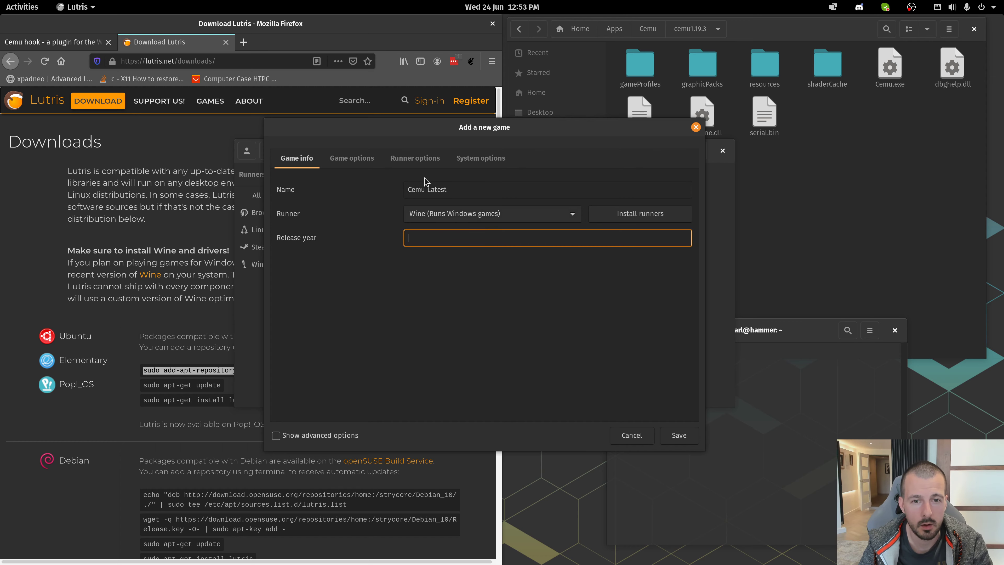
- Set the game's executable to Cemu.exe in the Apps/Cemu/cemu1.19.3 folder of the home directory
click(352, 158)
click(476, 182)
click(654, 187)
double_click(294, 147)
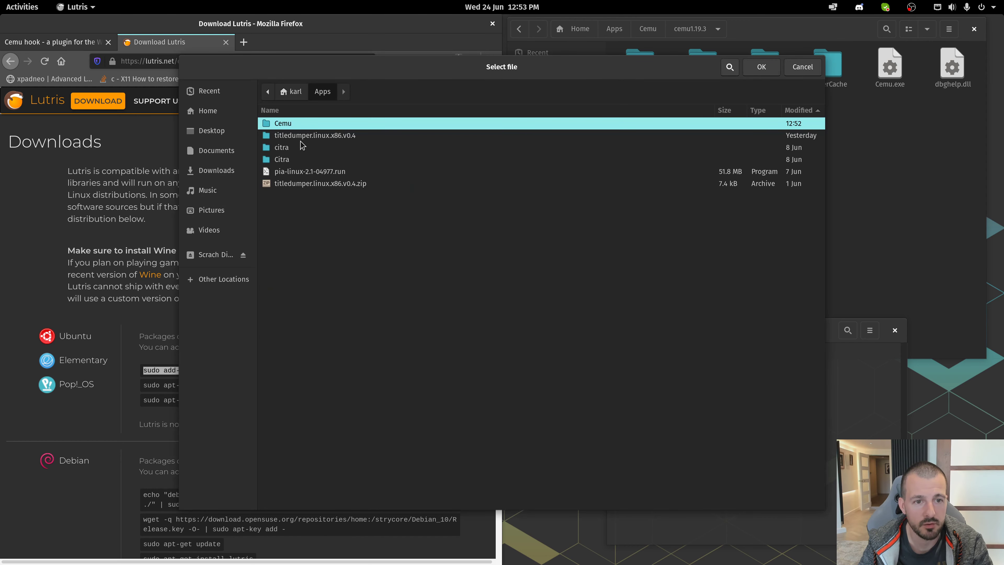
double_click(290, 126)
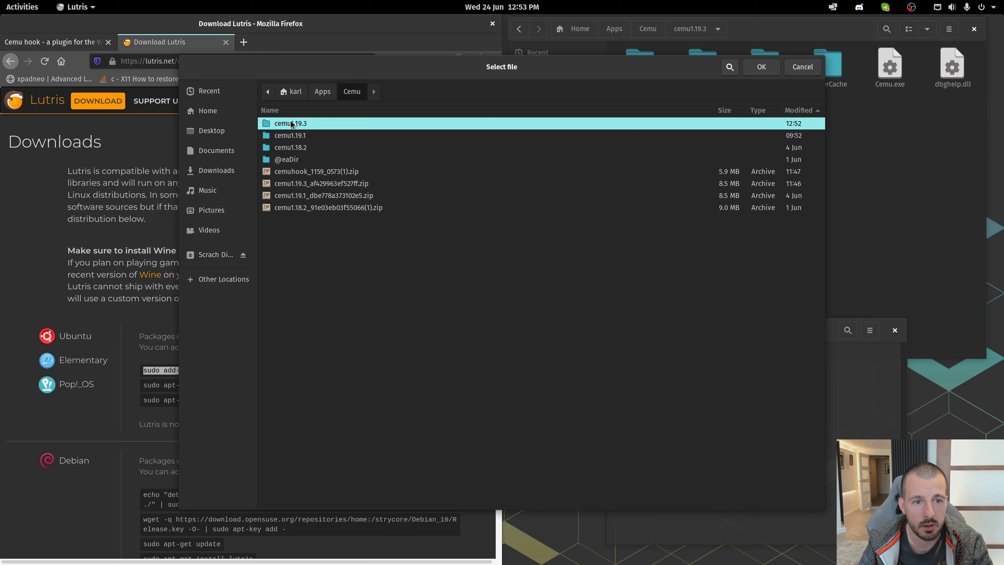
double_click(315, 124)
double_click(288, 171)
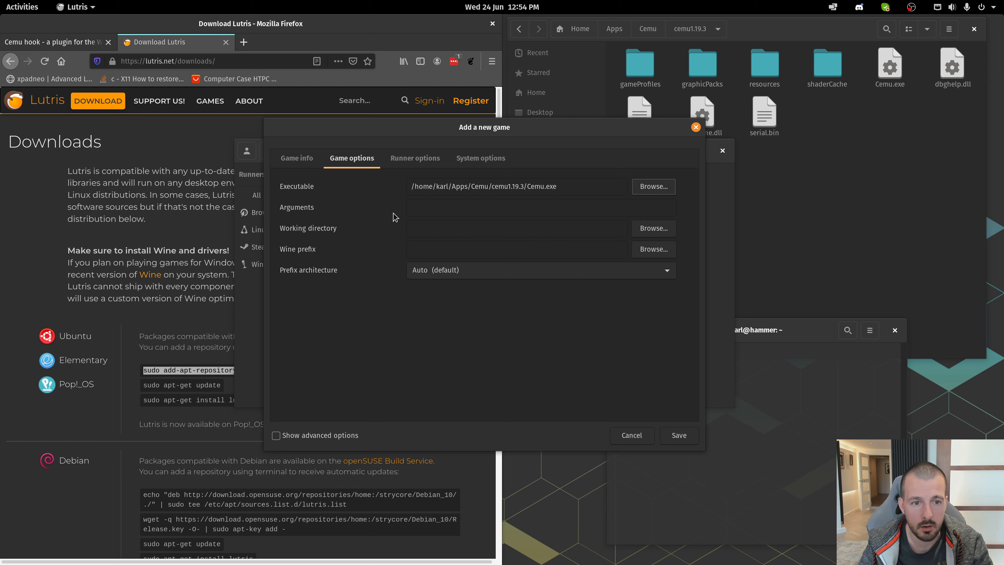
- Set the working directory to ~/Apps/Cemu/cemu1.19.3 and the prefix architecture to 64-bit
click(652, 229)
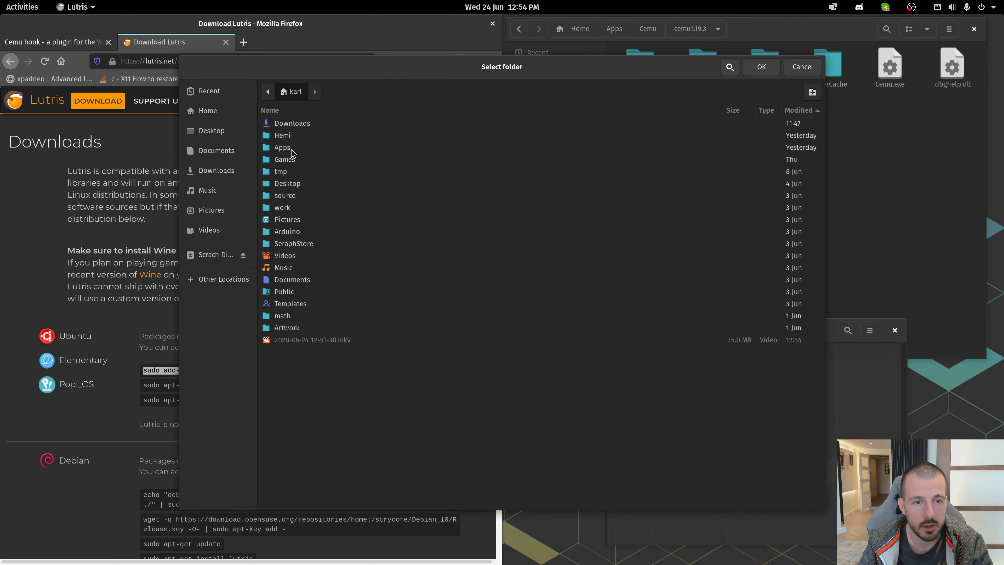
double_click(282, 148)
double_click(293, 125)
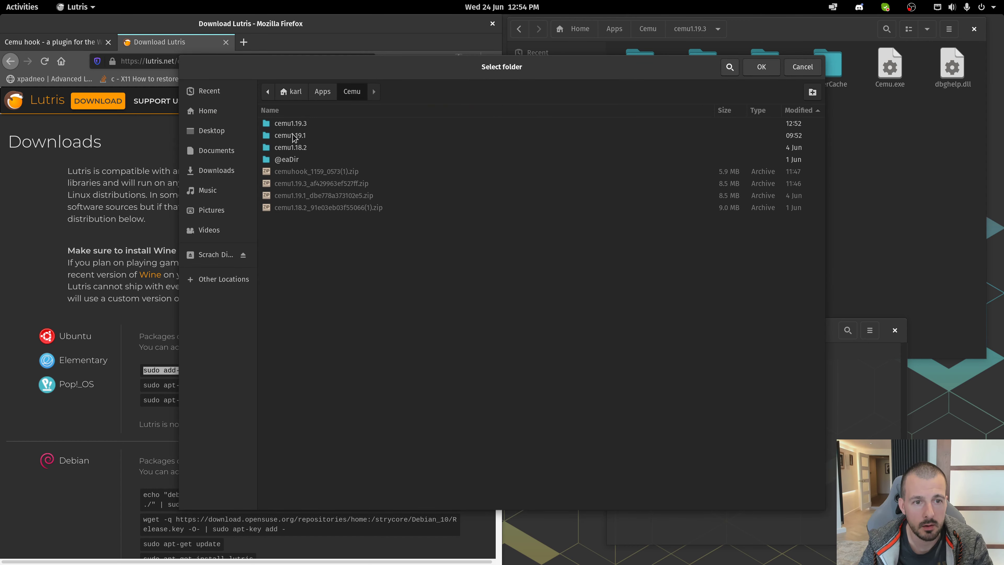
click(301, 125)
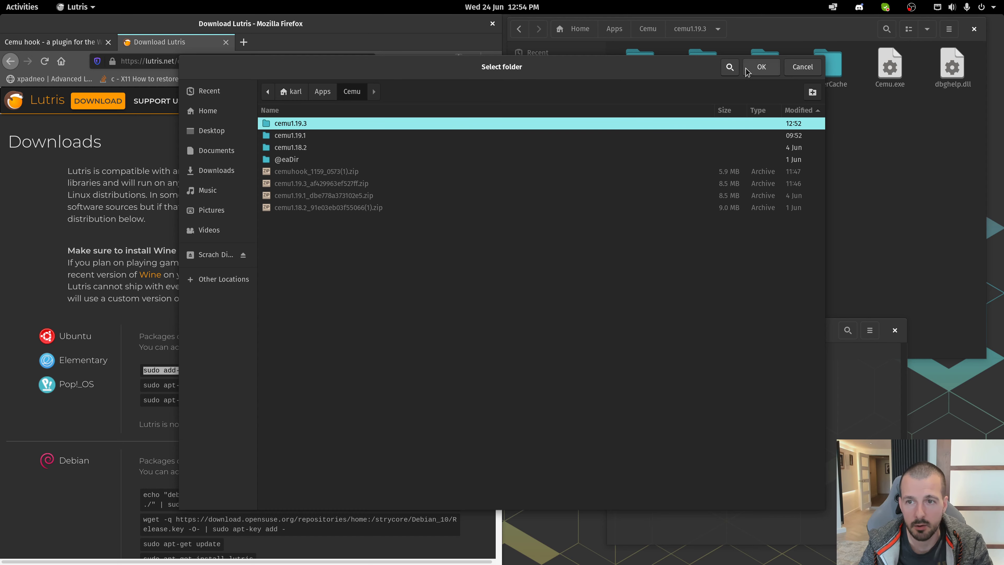
click(756, 69)
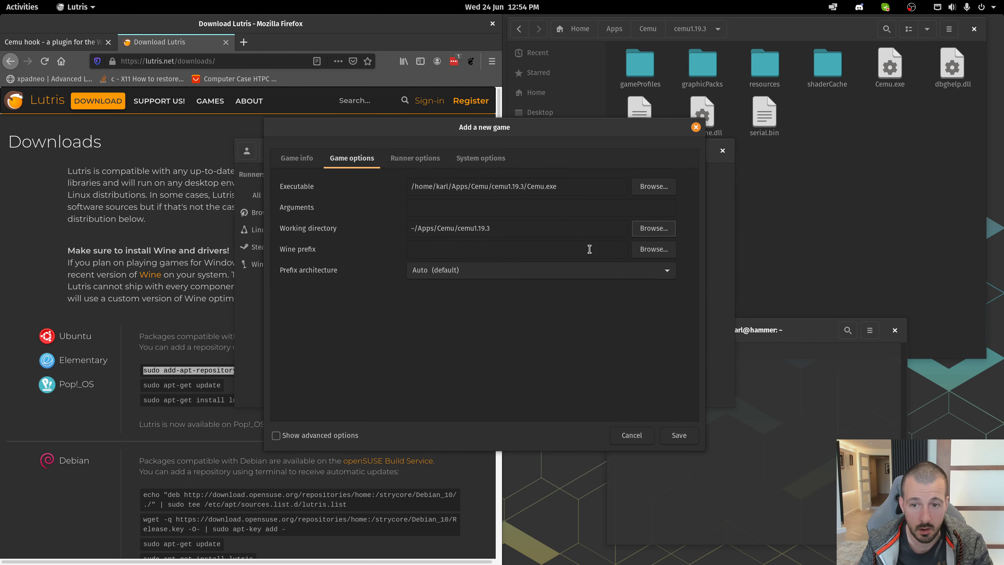
click(523, 273)
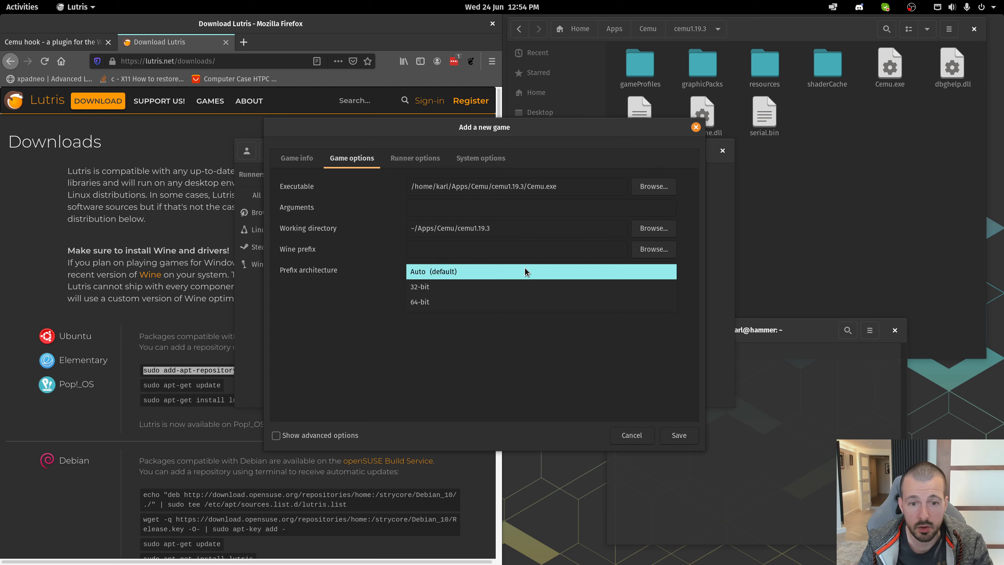
click(511, 301)
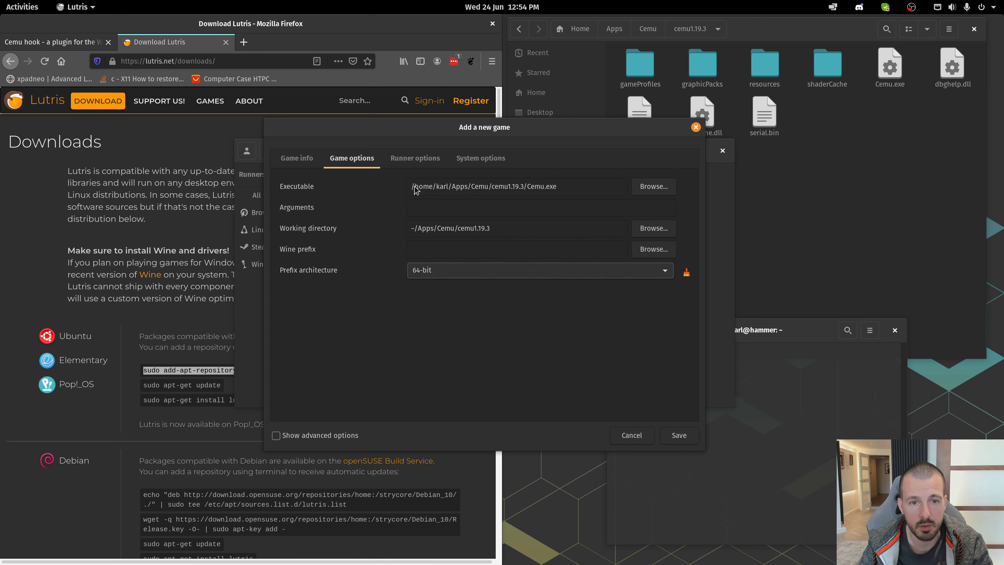
- In the game's runner options, keep Wine version lutris-5.7-x86_64, disable DXVK and enable Esync
click(415, 160)
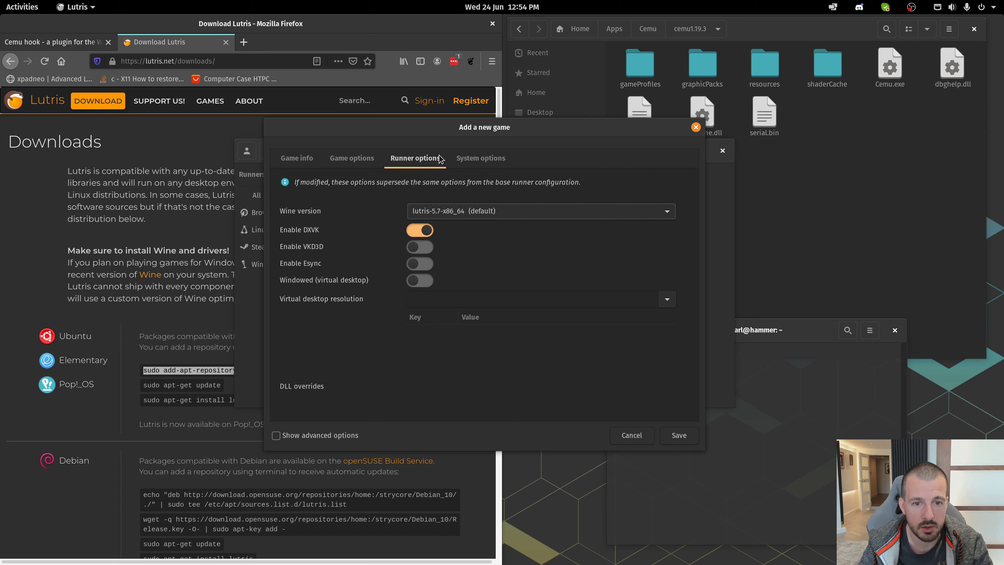
click(547, 215)
click(471, 214)
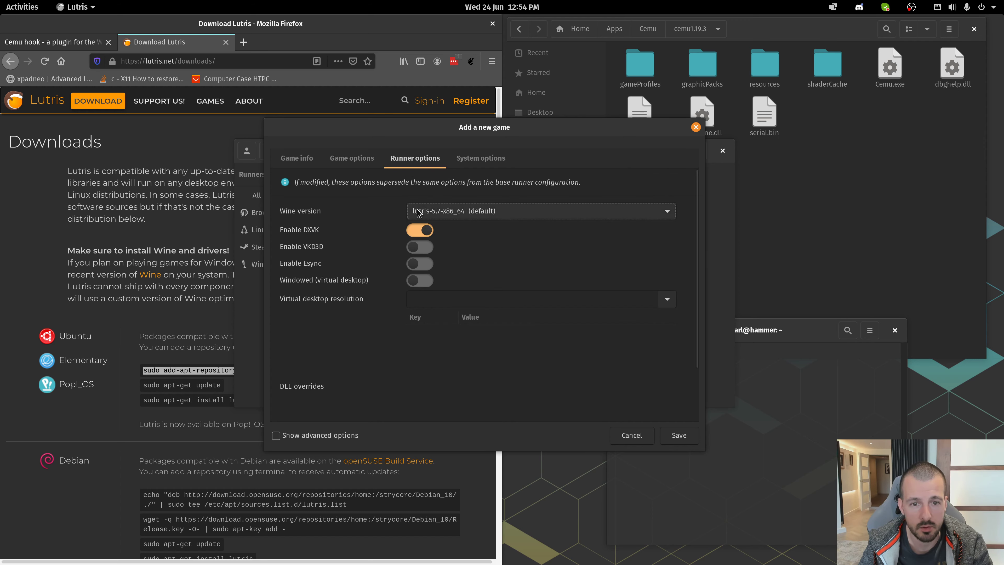
click(423, 232)
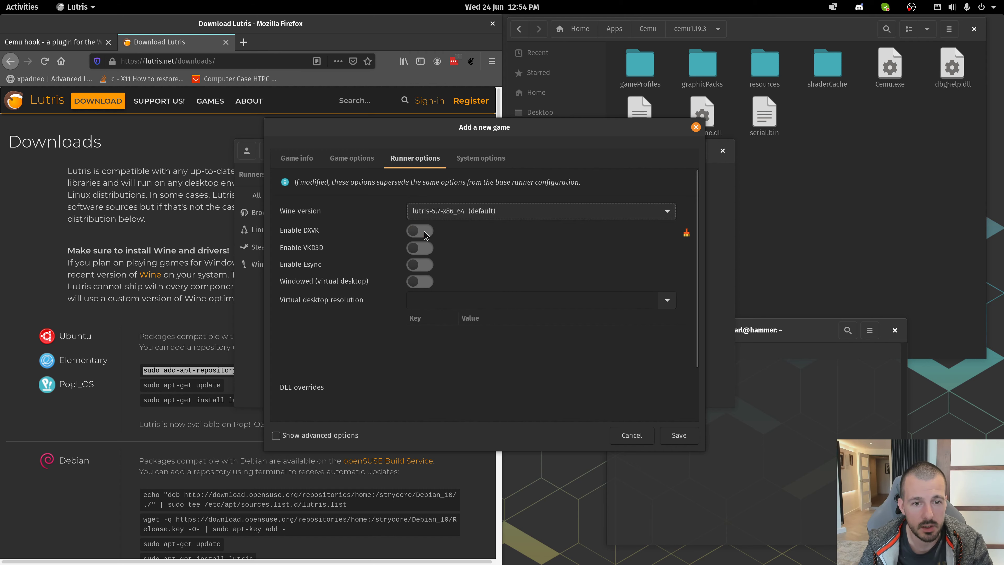
click(419, 264)
scroll(352, 284, down, 3)
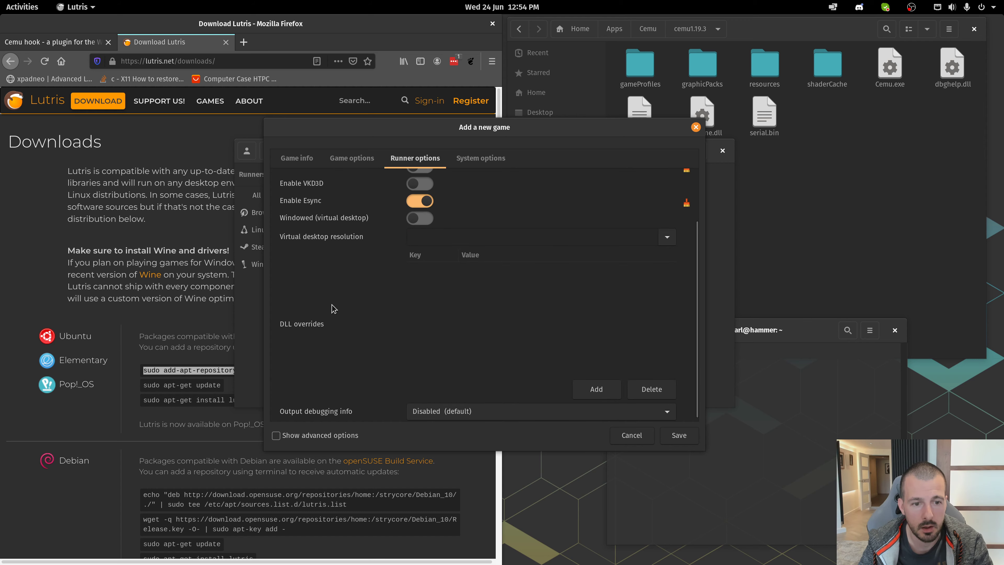
- Add the environment variable __GL_THREADED_OPTIMIZATIONS with value 1 to the game's system options
click(481, 158)
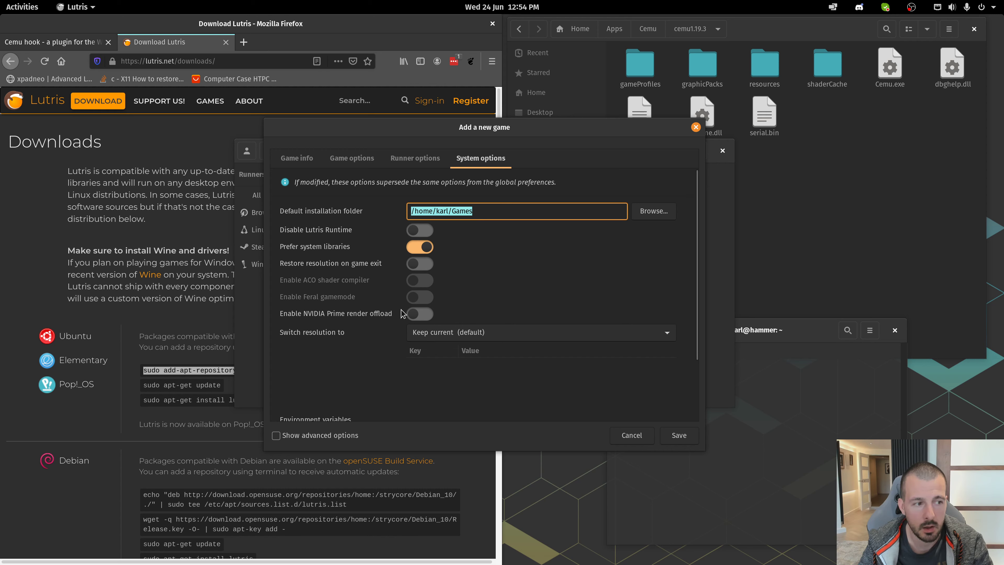
scroll(468, 310, down, 3)
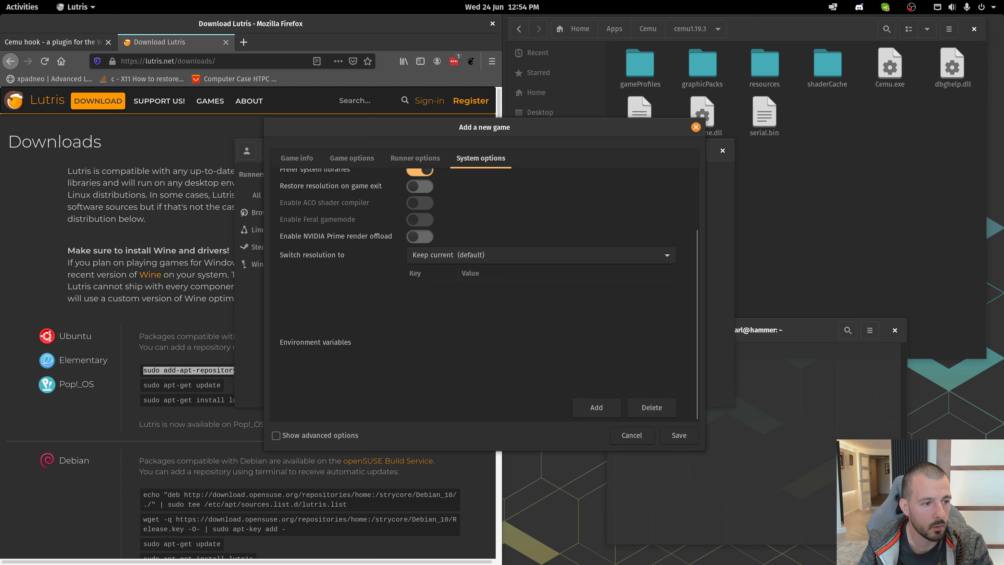
key(alt+Tab)
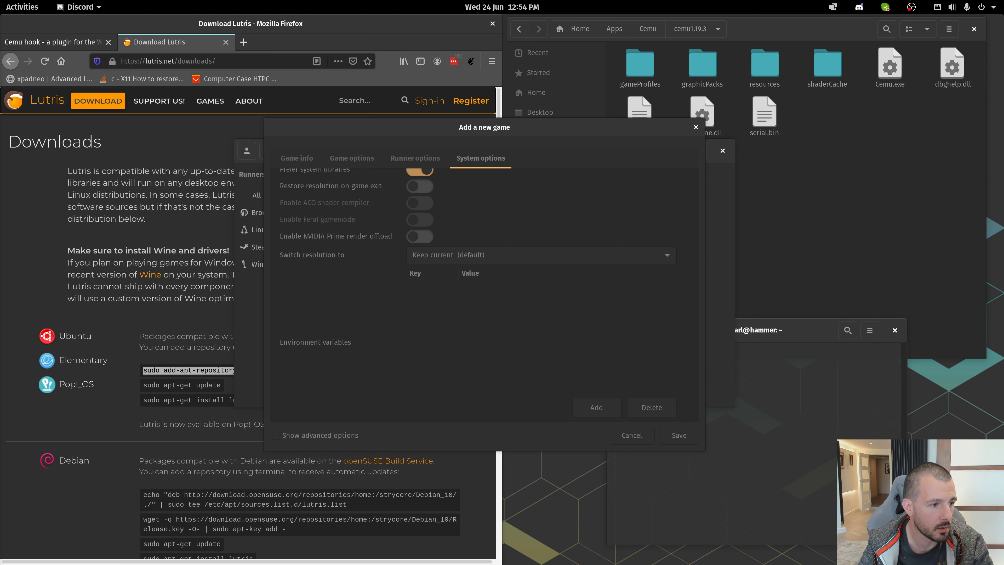
click(496, 301)
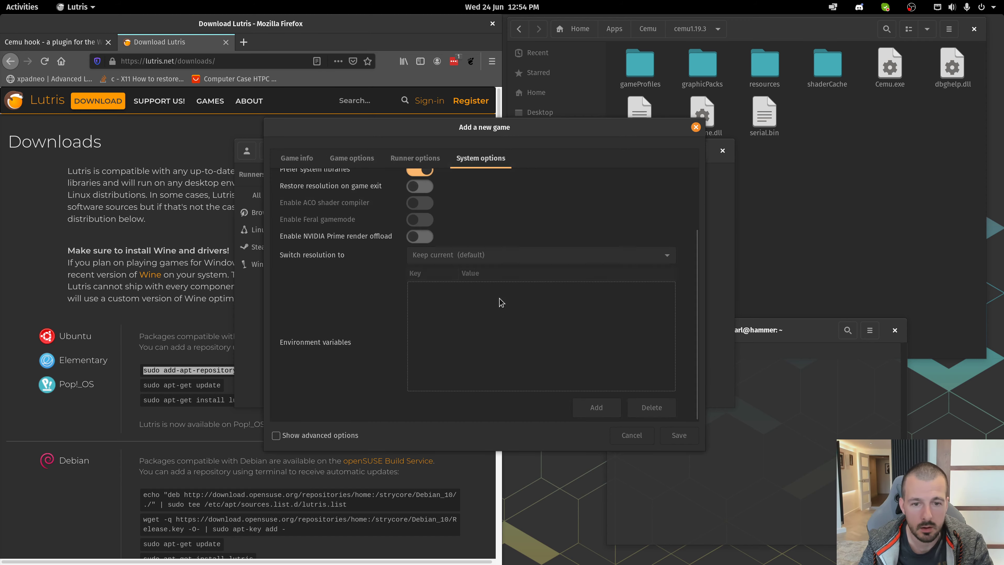
click(595, 408)
click(441, 287)
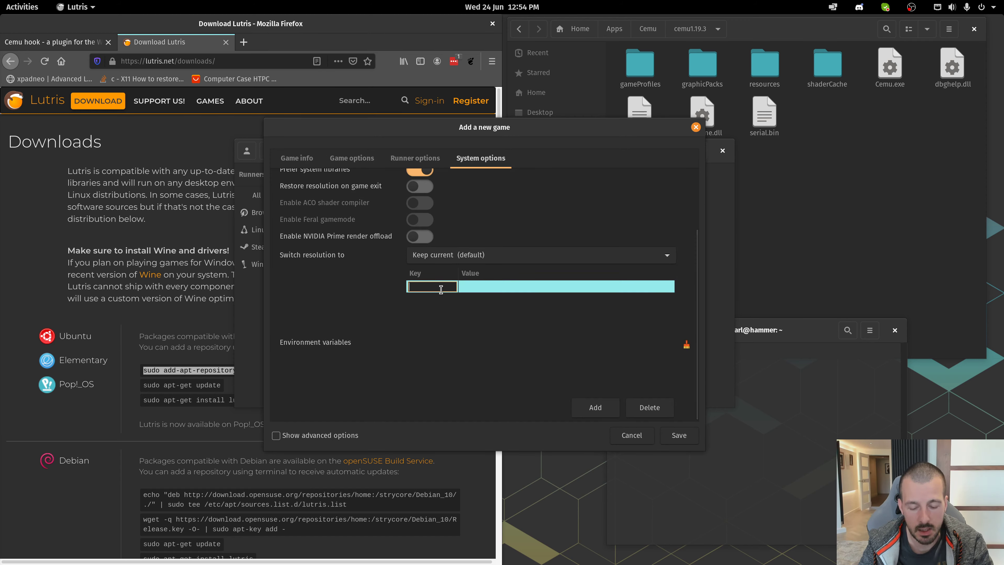
text(__GL_THREADED_OPTIMIZATIONS)
key(Return)
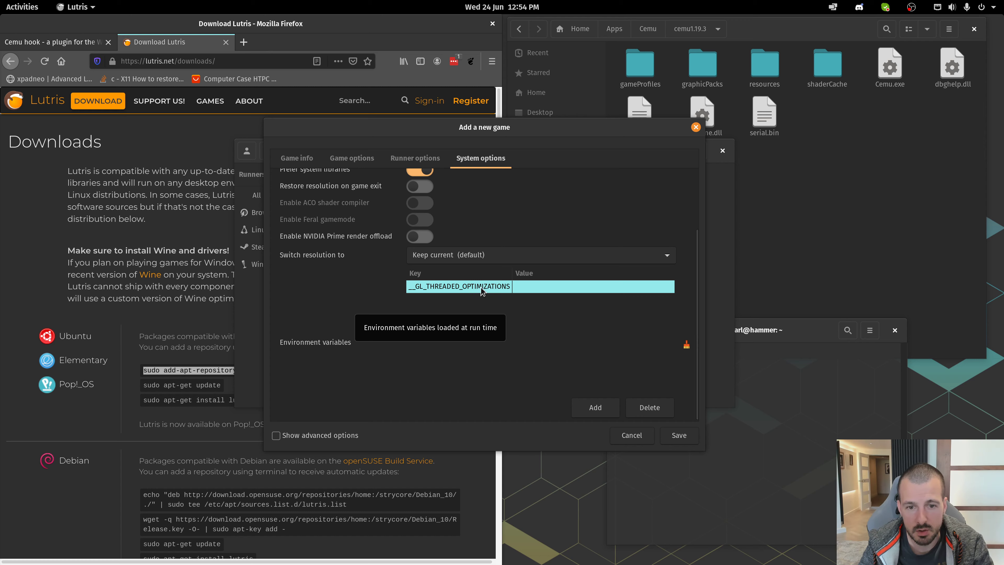
click(539, 286)
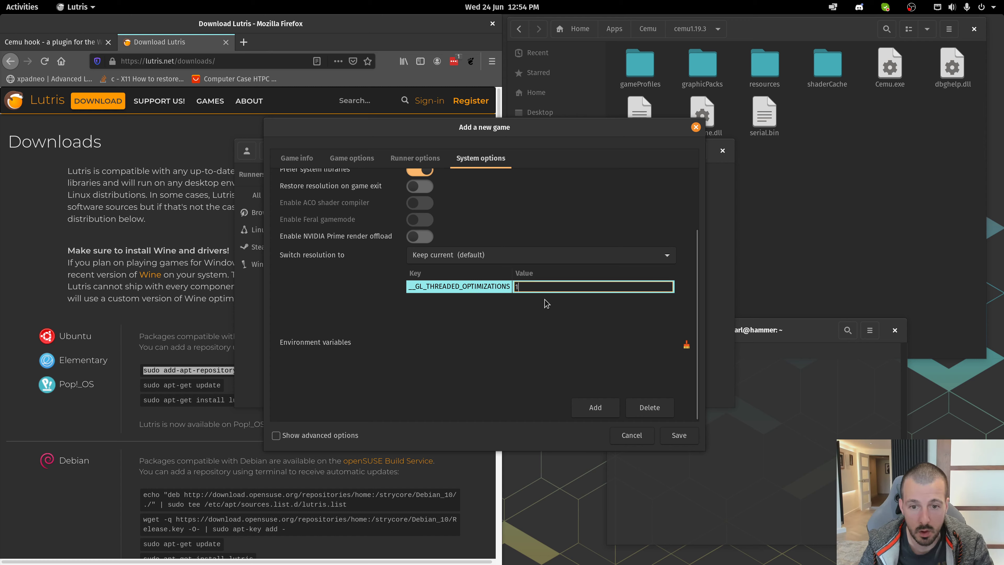
key(Return)
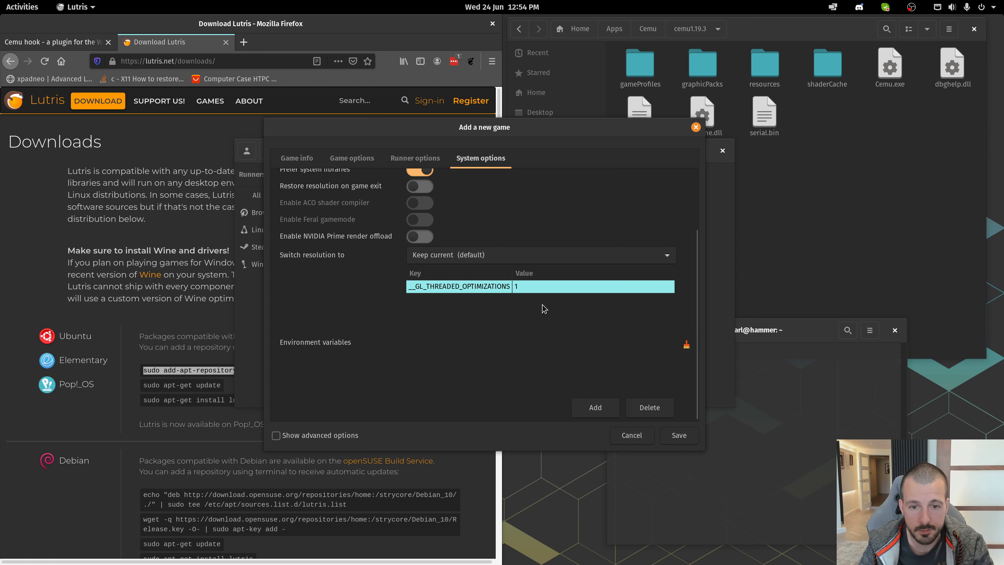
- Add a second environment variable, vblank_mode, with value 0
click(592, 408)
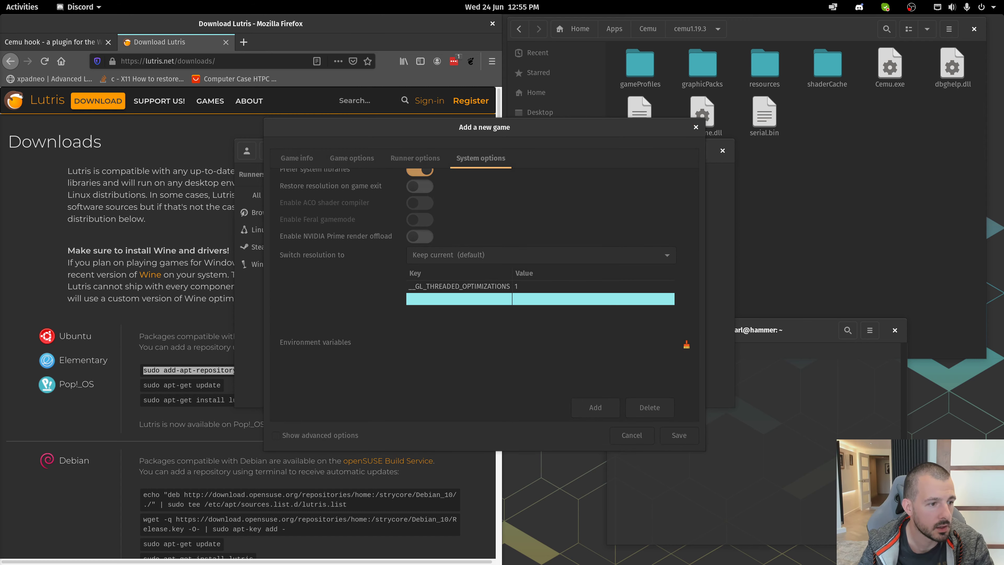
click(444, 298)
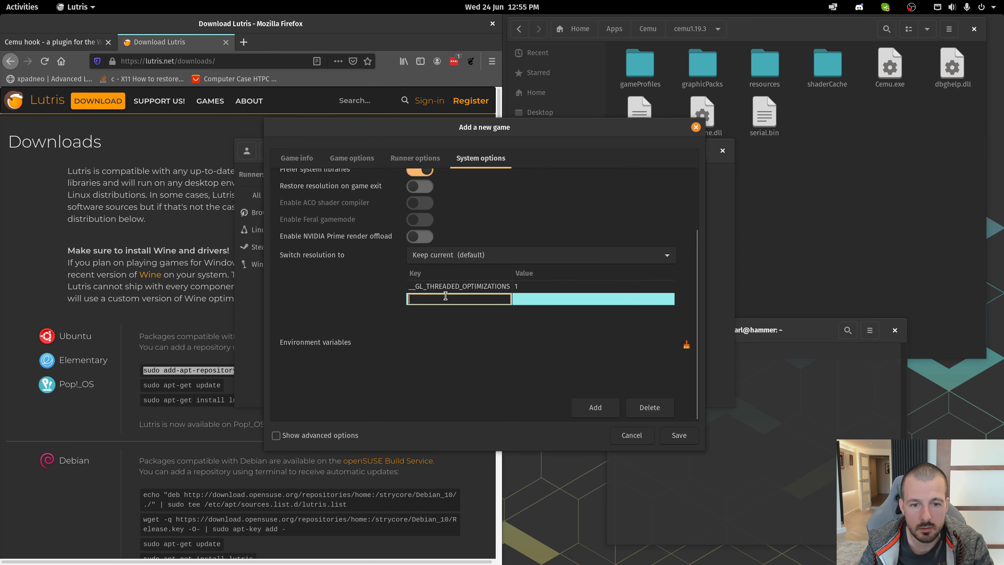
right_click(446, 299)
click(471, 332)
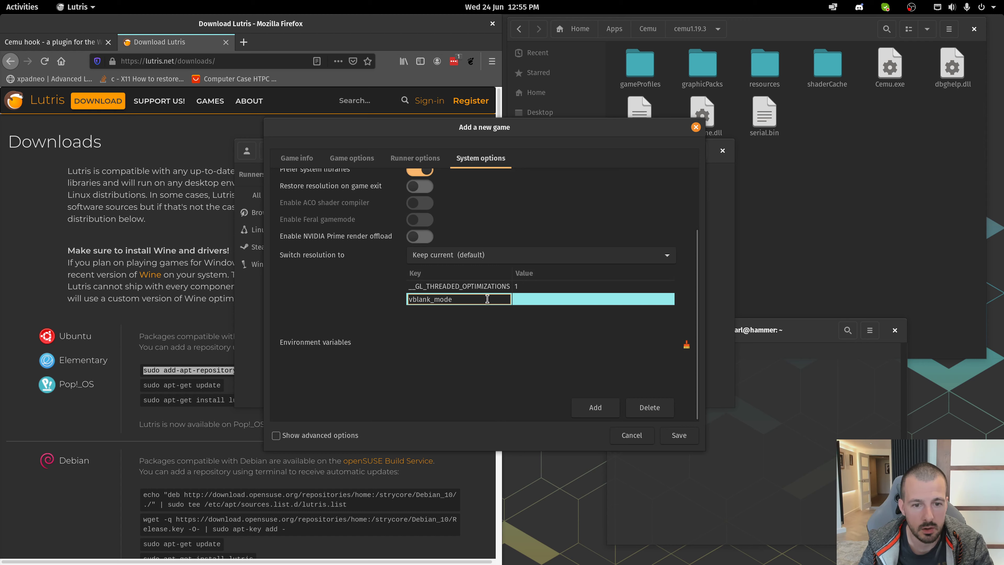
click(559, 300)
text(0)
key(Return)
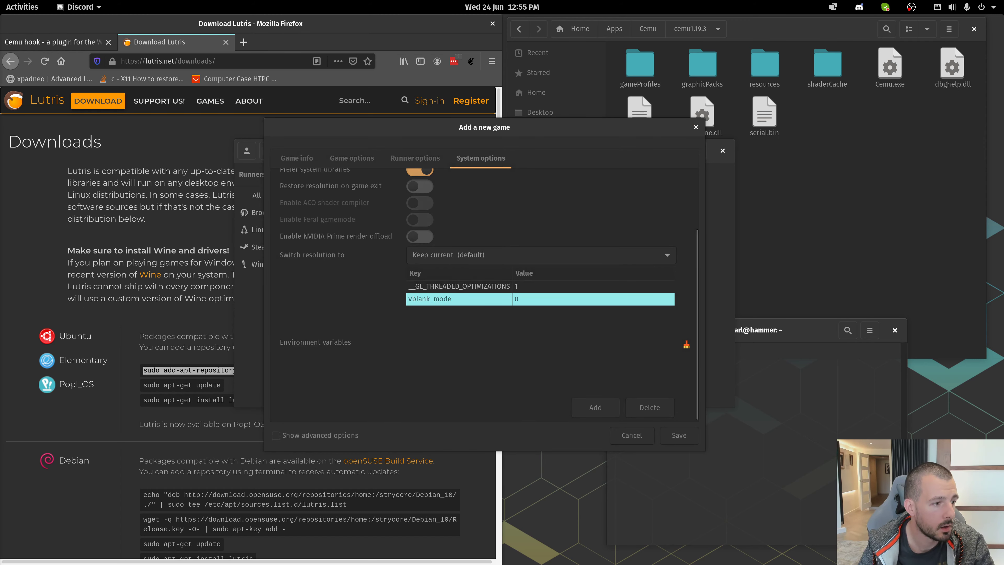
- Add a third environment variable, WINEESYNC, with value 1
click(460, 315)
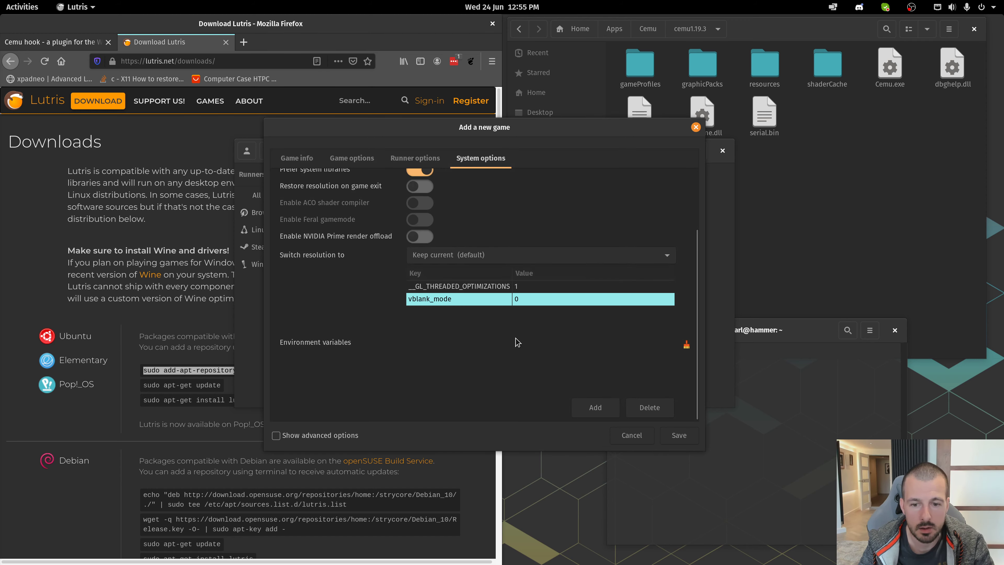
click(596, 408)
click(432, 313)
right_click(436, 315)
click(465, 348)
click(549, 312)
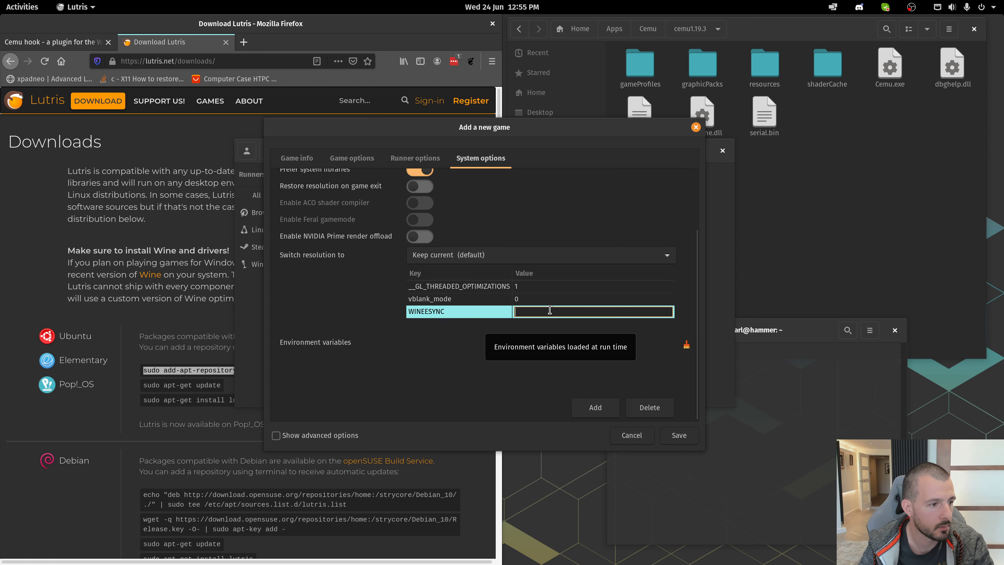
text(1)
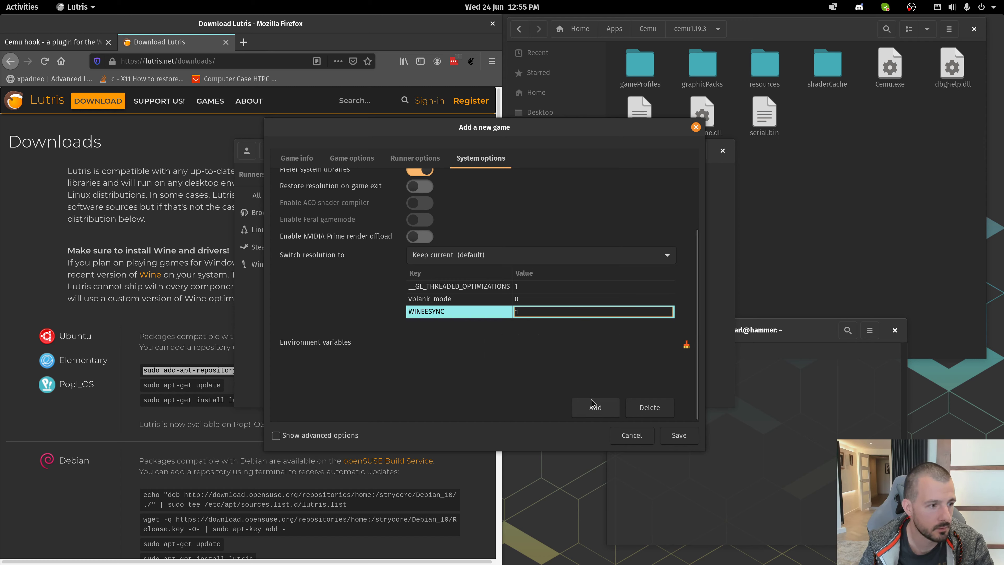
key(Return)
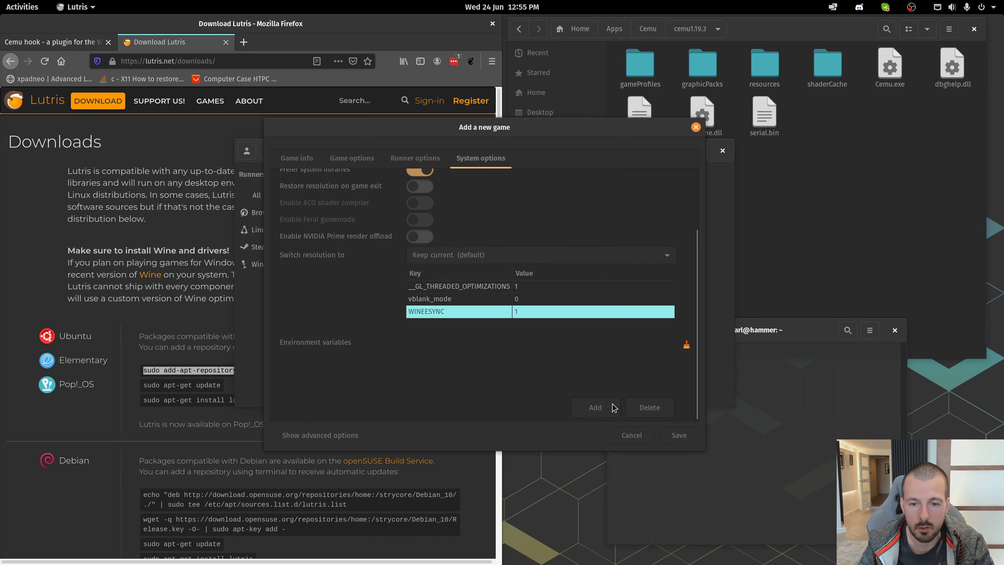
- Add a fourth environment variable, R600_DEBUG, with value nohyperz
click(595, 407)
click(445, 323)
right_click(445, 323)
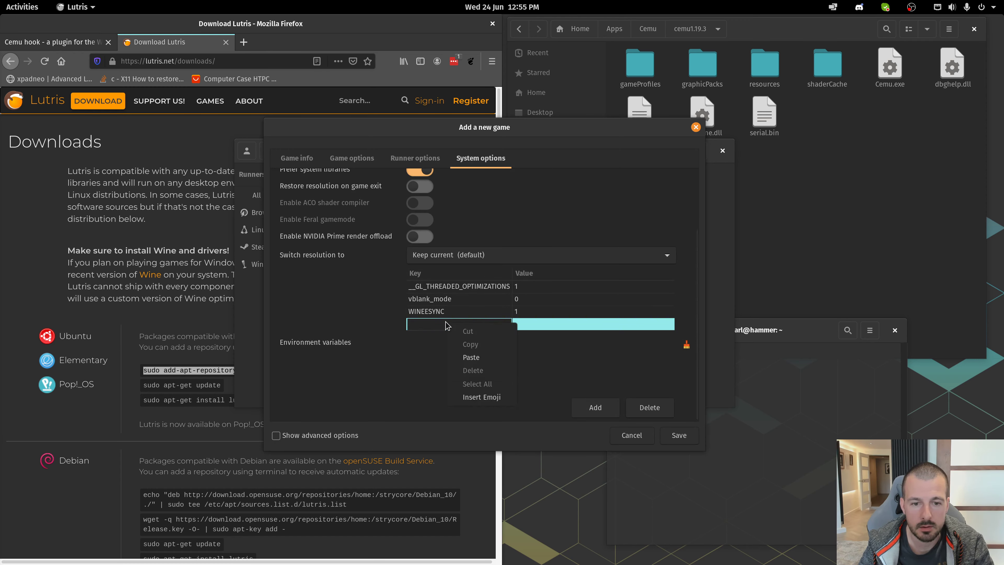
click(476, 357)
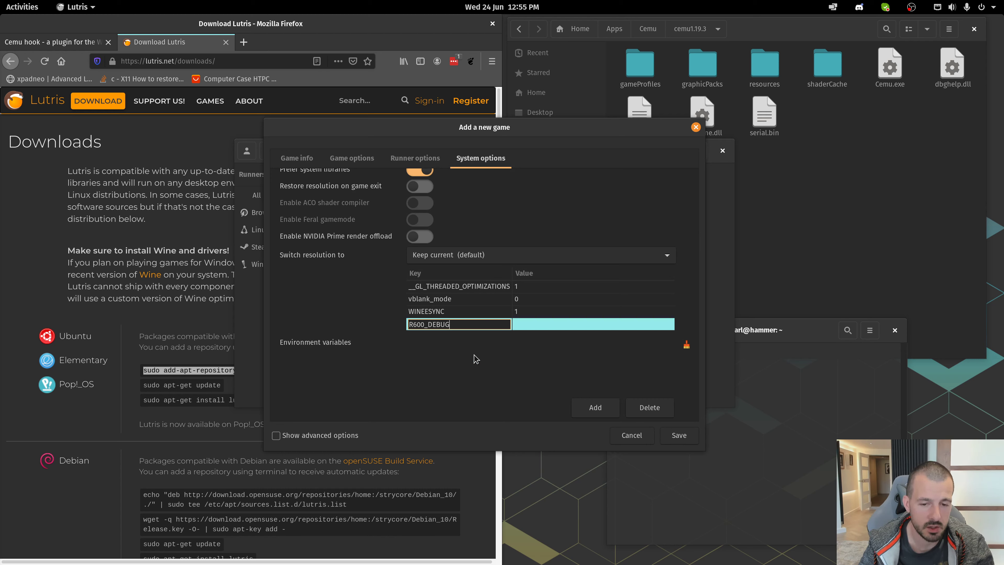
click(540, 324)
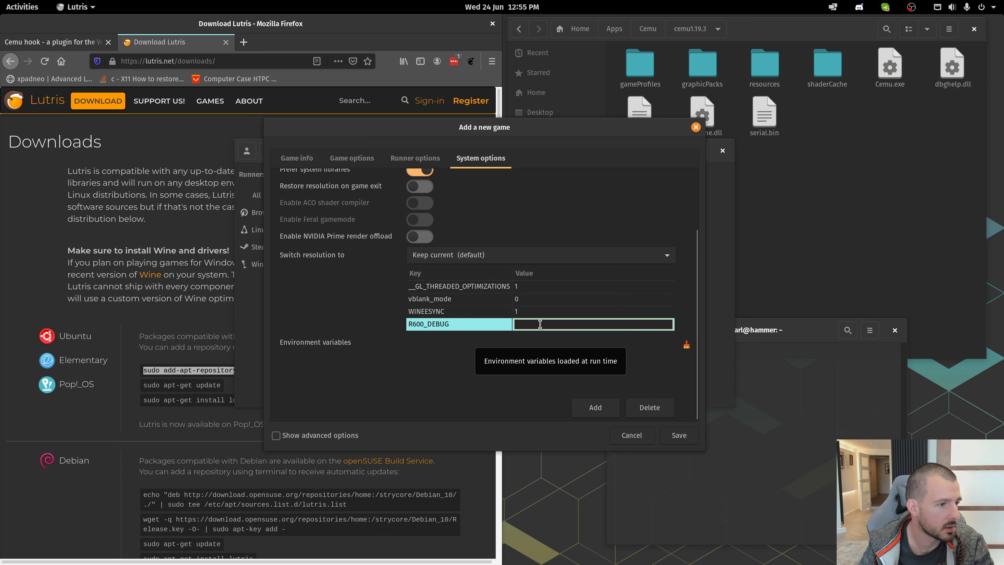
text(nohyperz)
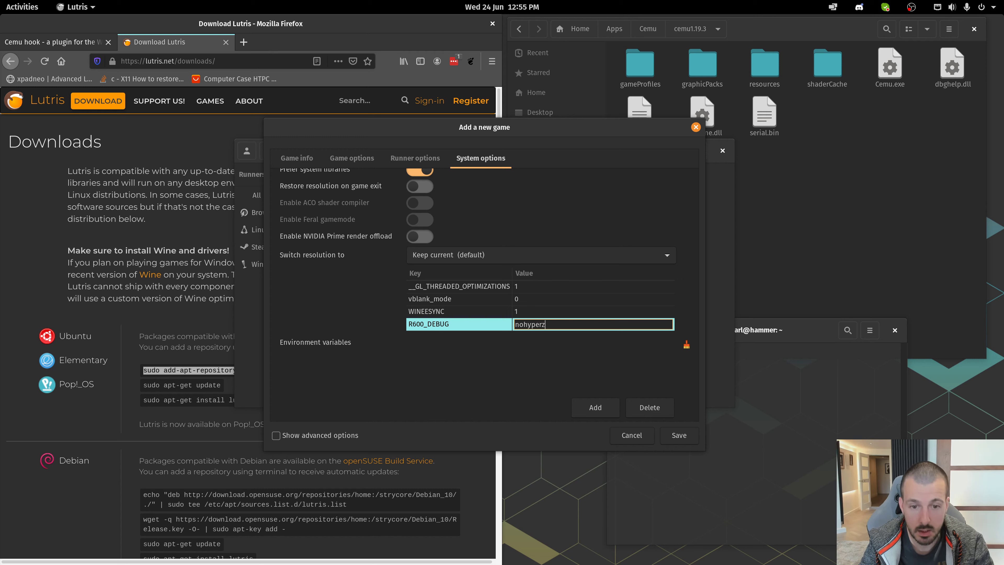
key(Return)
- Add a fifth environment variable, mesa_glthread, with value true
click(594, 405)
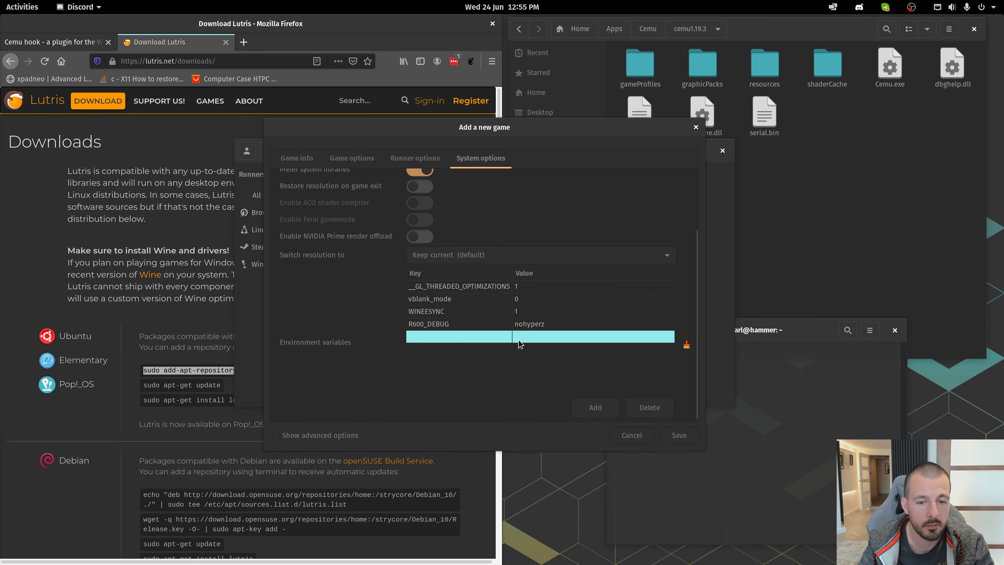
click(490, 335)
text(mesa_glthread)
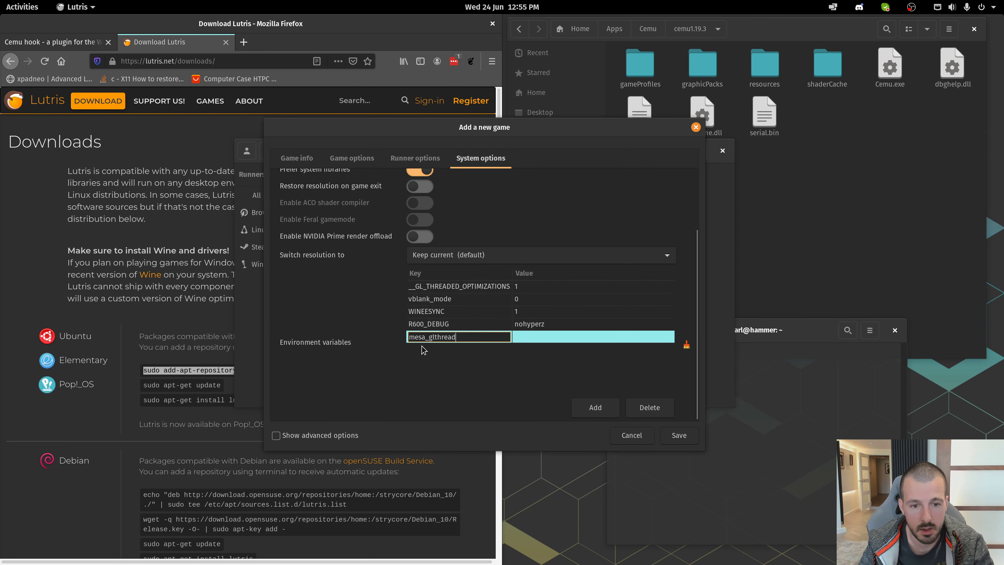
click(551, 336)
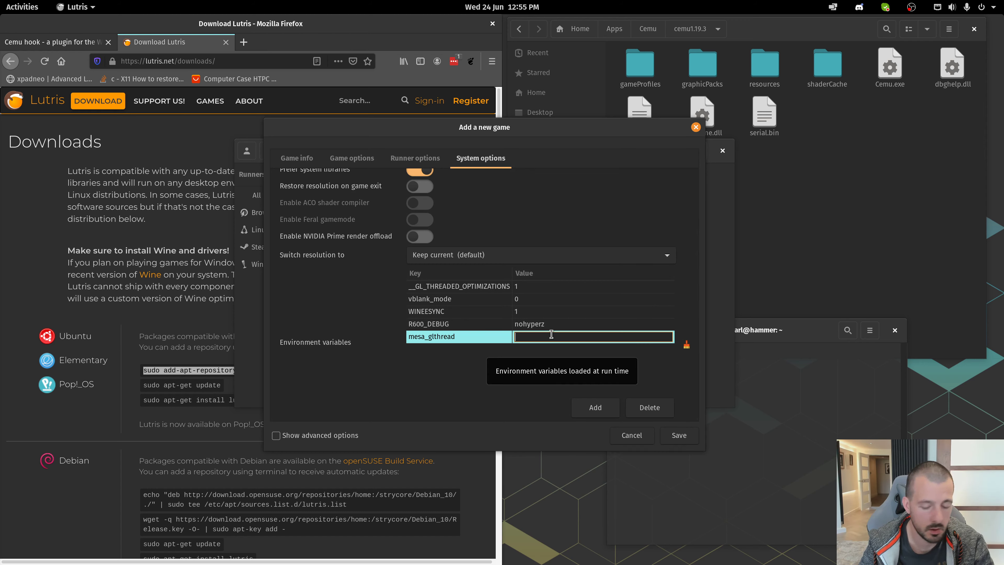
text(true)
key(Return)
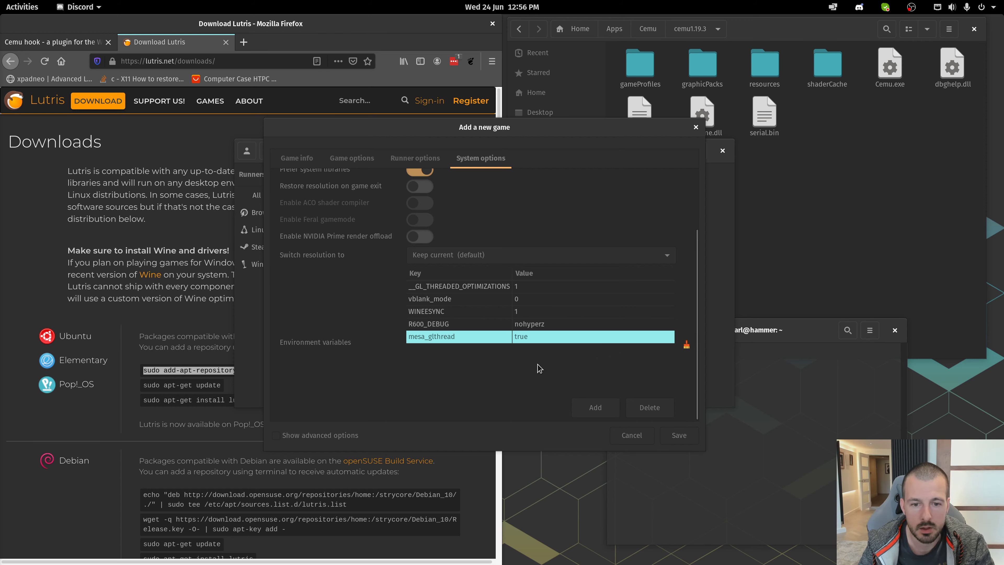
- Delete the R600_DEBUG and mesa_glthread environment variables from the game's system options
click(465, 327)
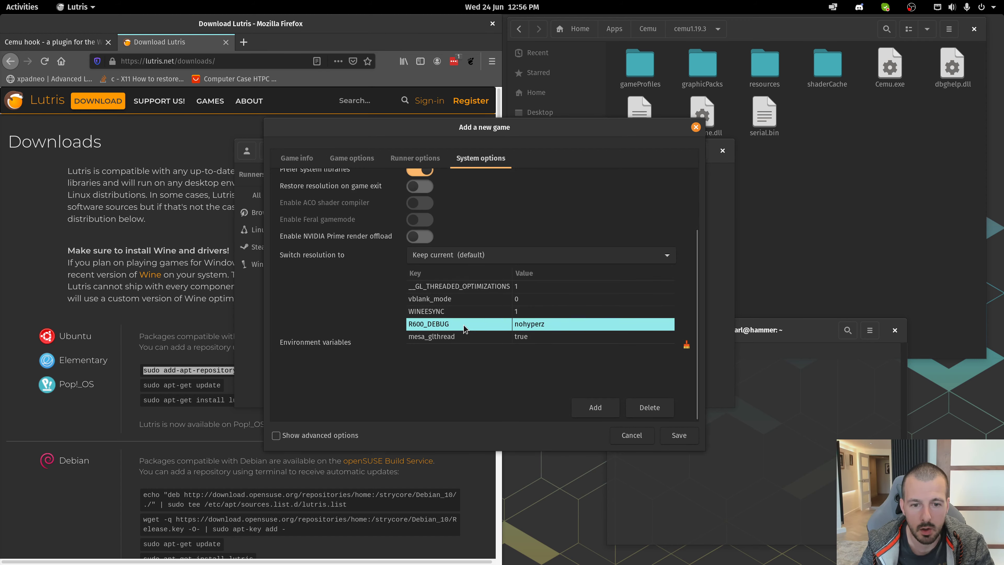
click(638, 405)
click(650, 409)
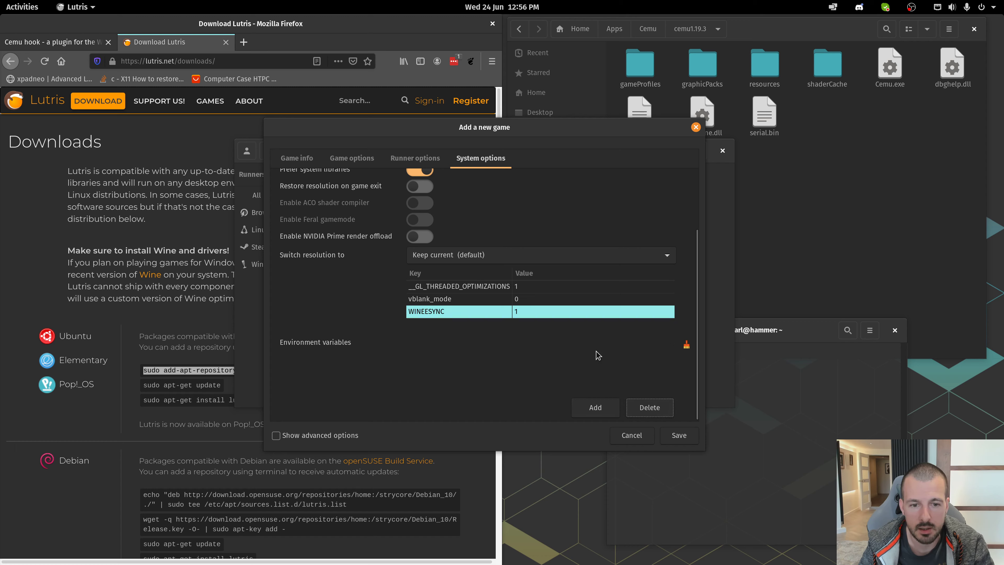
- Save the new game entry and open the Wine configuration for Cemu Latest
click(682, 436)
right_click(501, 185)
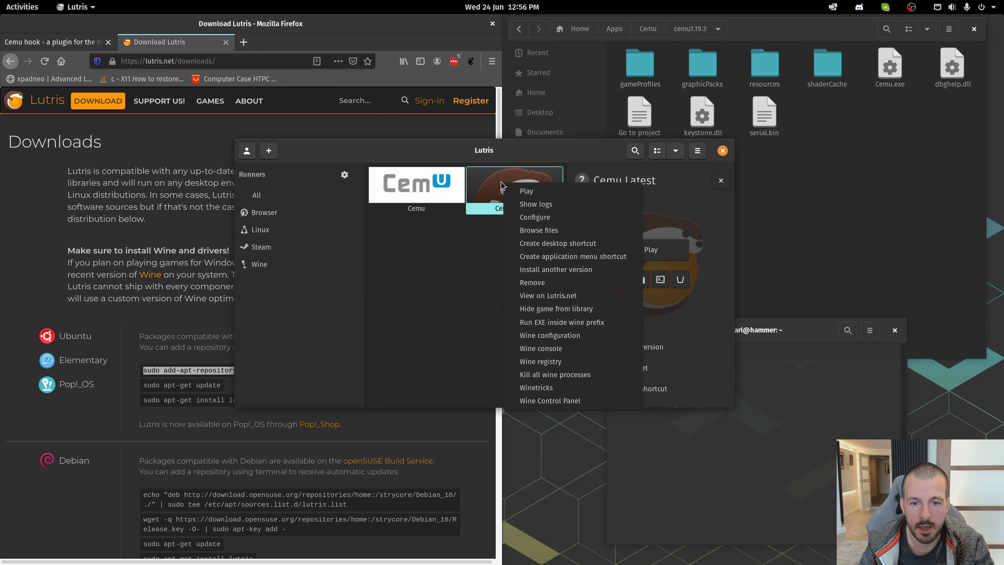
click(552, 335)
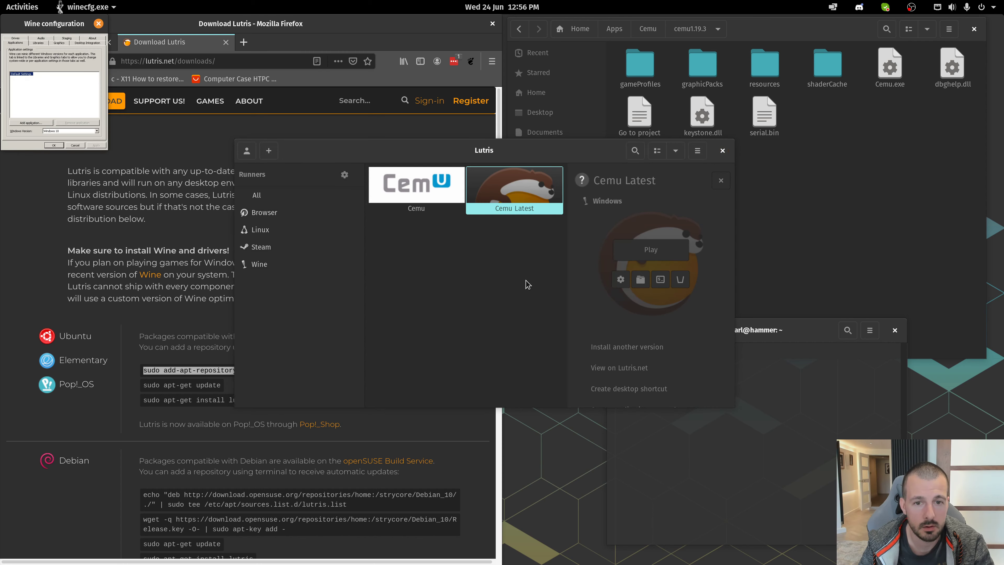
drag(44, 28, 532, 257)
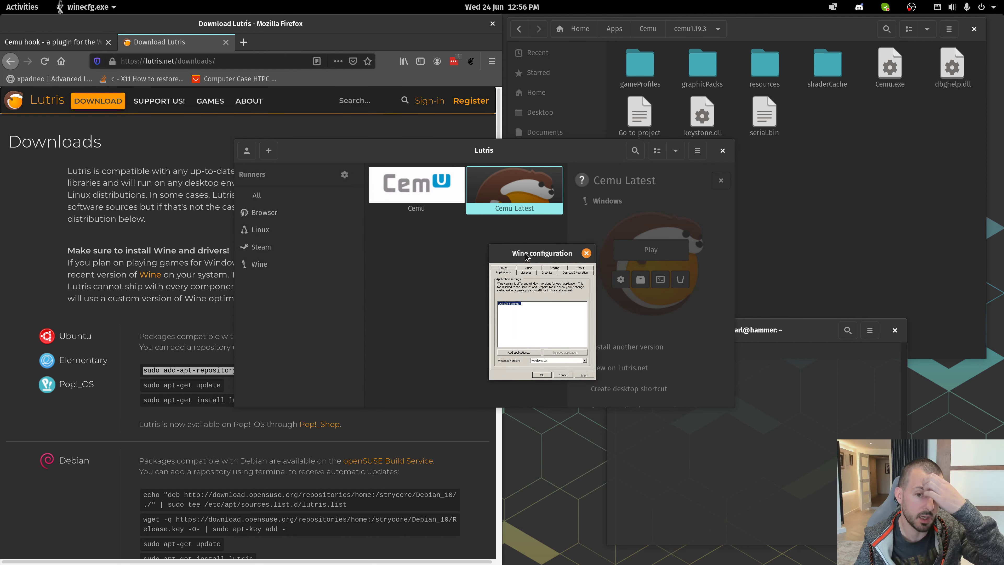
drag(526, 256, 502, 216)
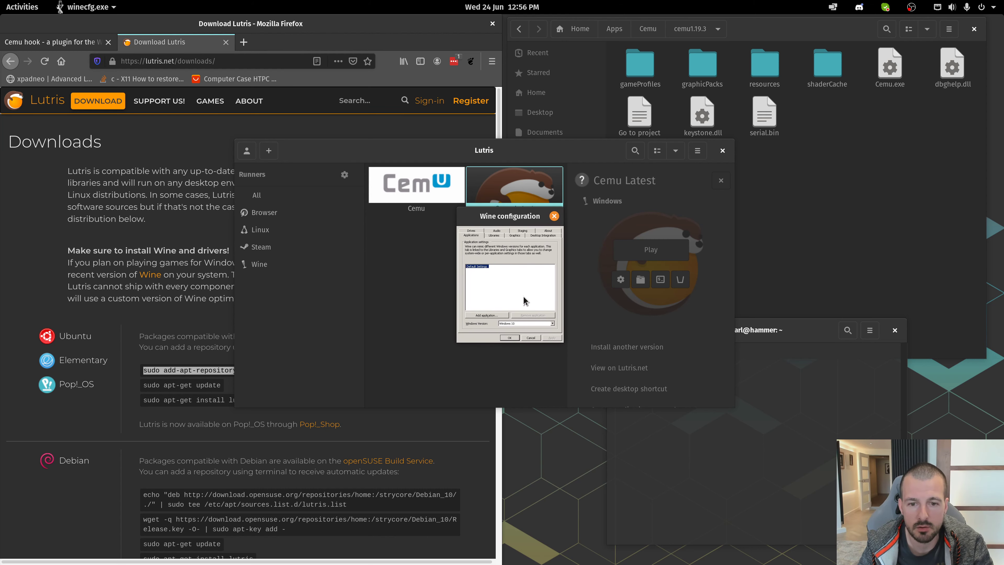
- Add Wine library overrides for keystone.dll and dbghelp.dll, and apply them
click(494, 236)
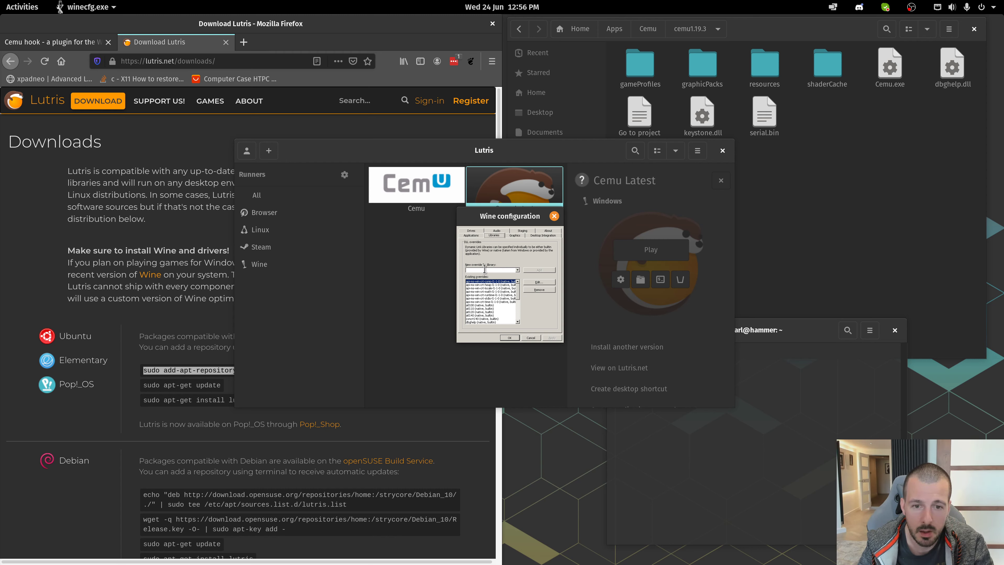
text(keystone.dll)
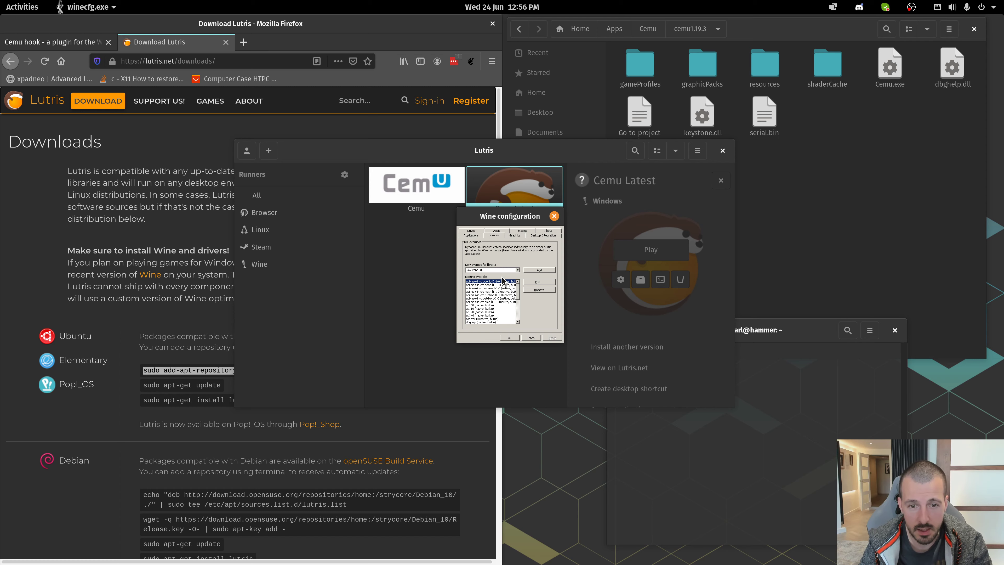
click(539, 270)
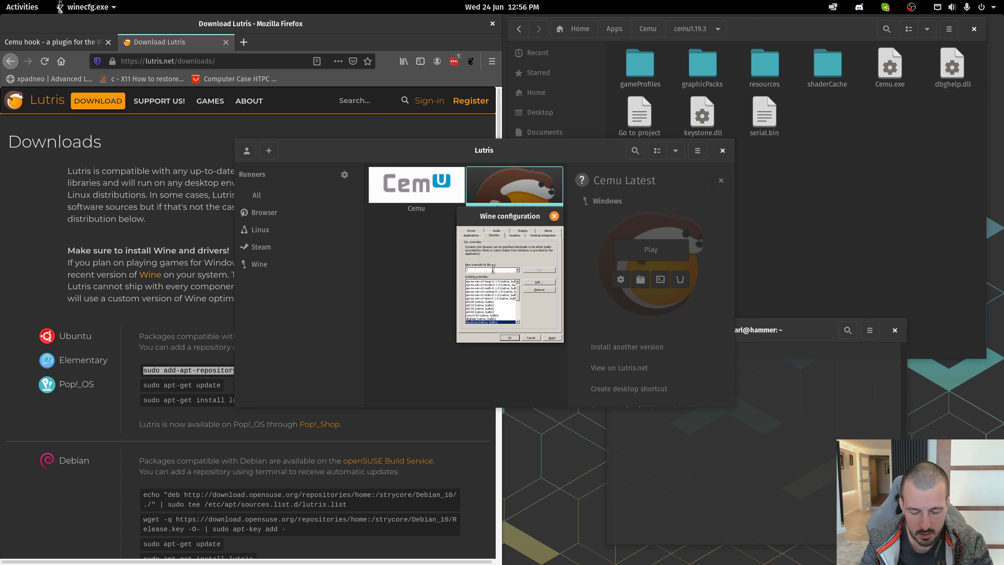
text(dbghelp.dll)
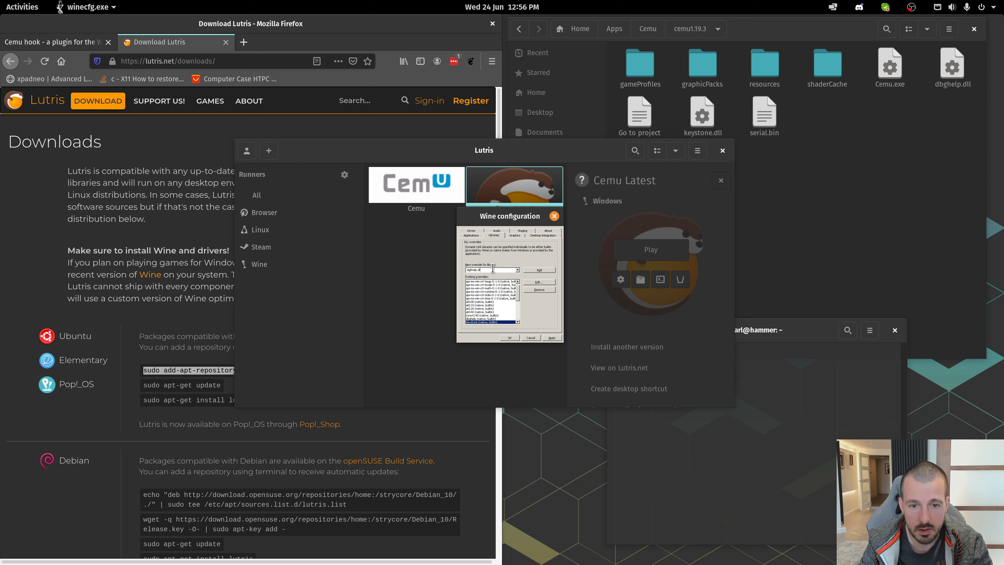
click(536, 271)
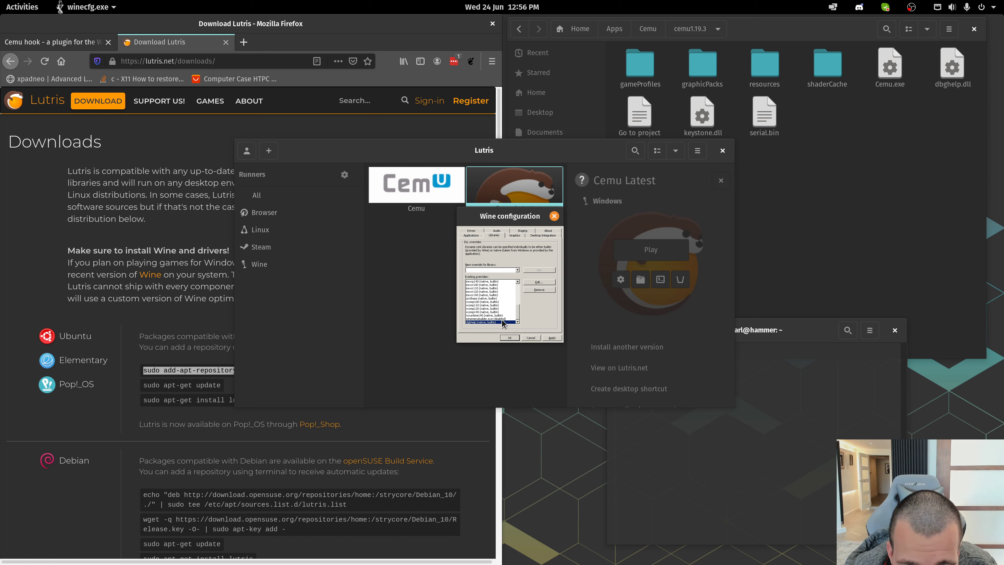
click(551, 338)
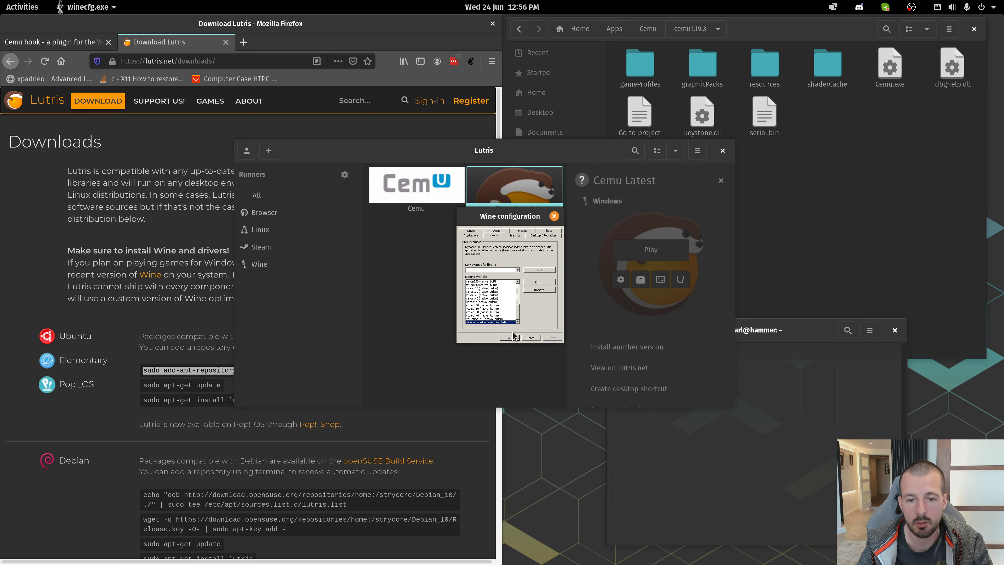
scroll(486, 315, up, 6)
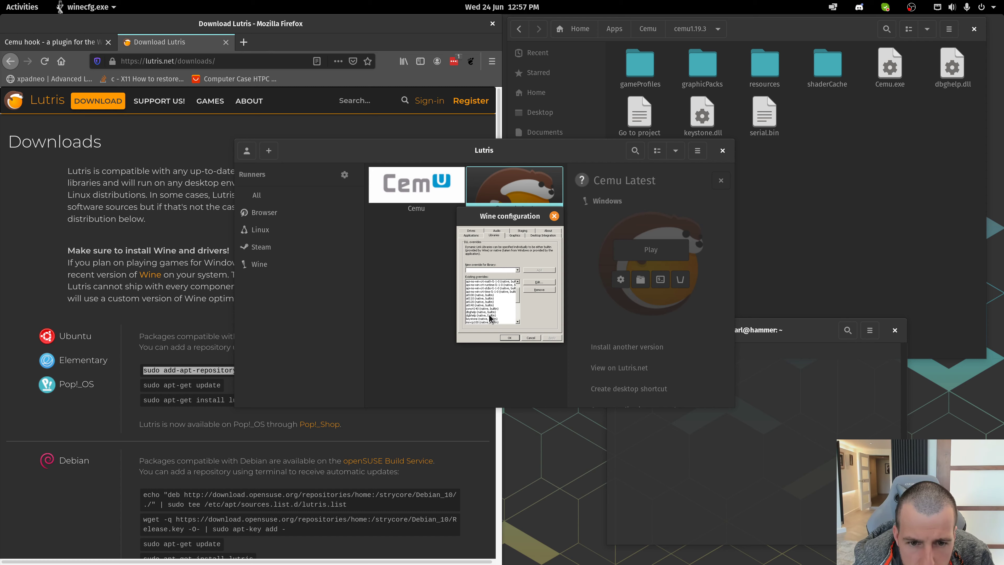
click(504, 338)
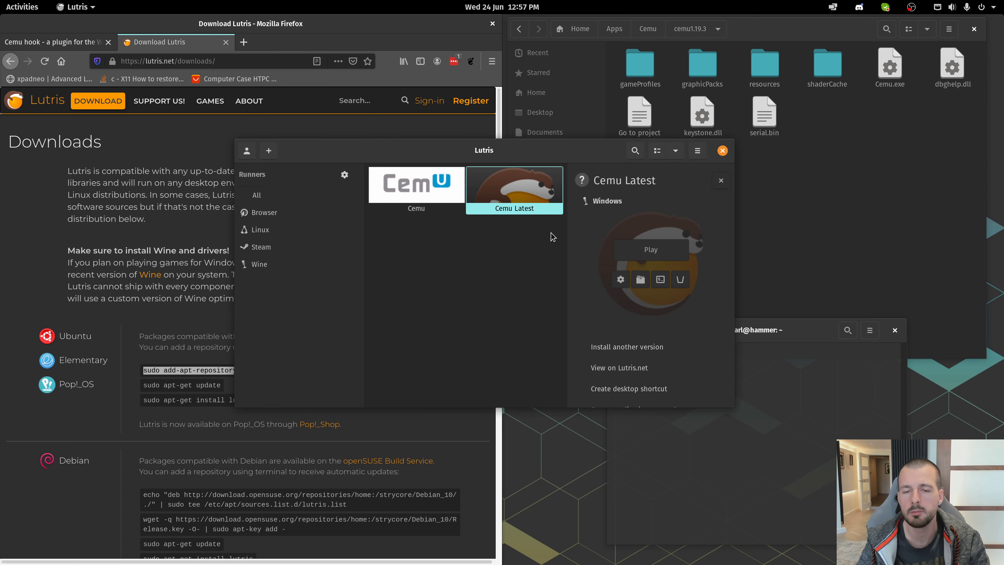
- Launch Cemu Latest and choose the Wii U games folder as the game path in the Getting started assistant
double_click(526, 192)
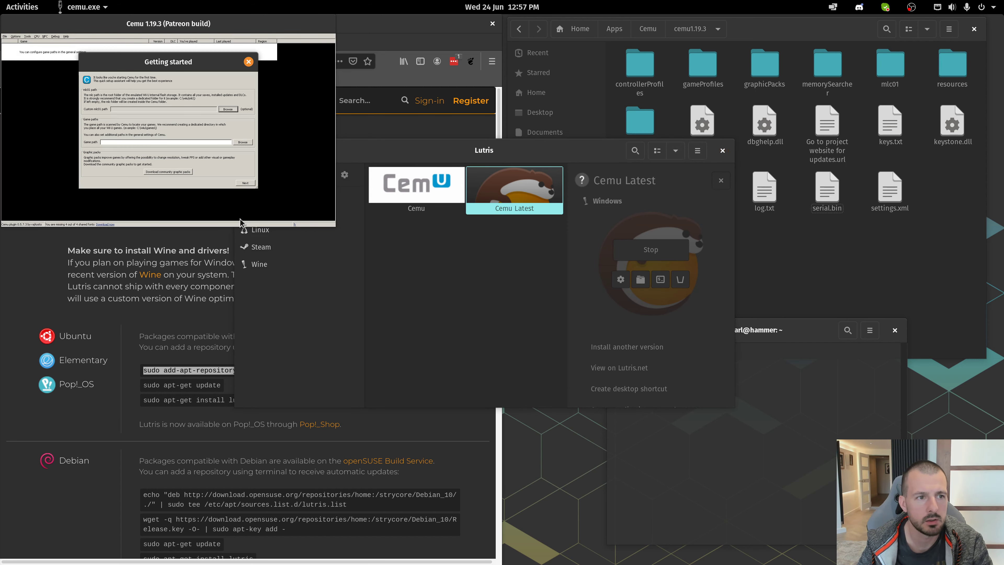
drag(162, 65, 322, 158)
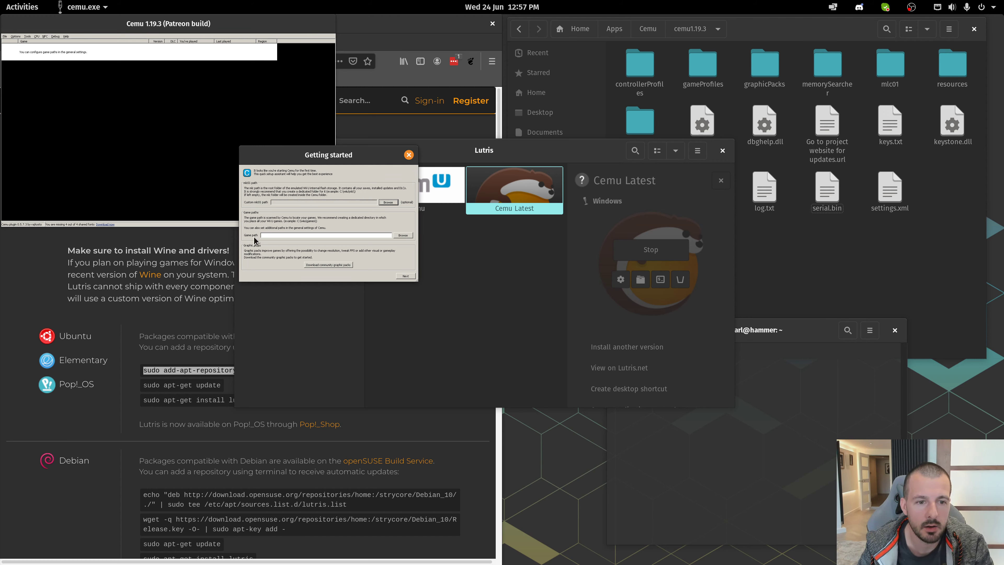
click(403, 236)
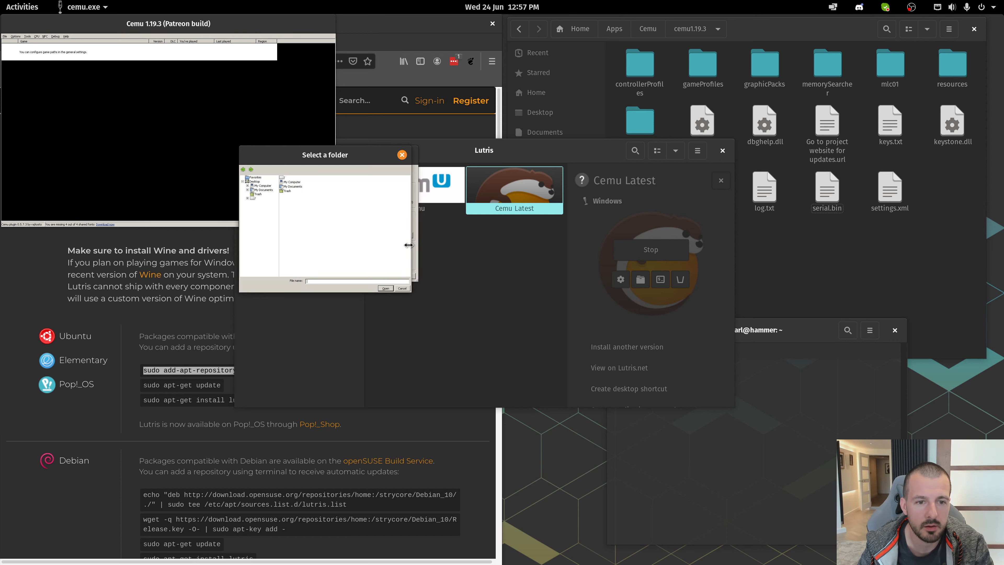
click(253, 198)
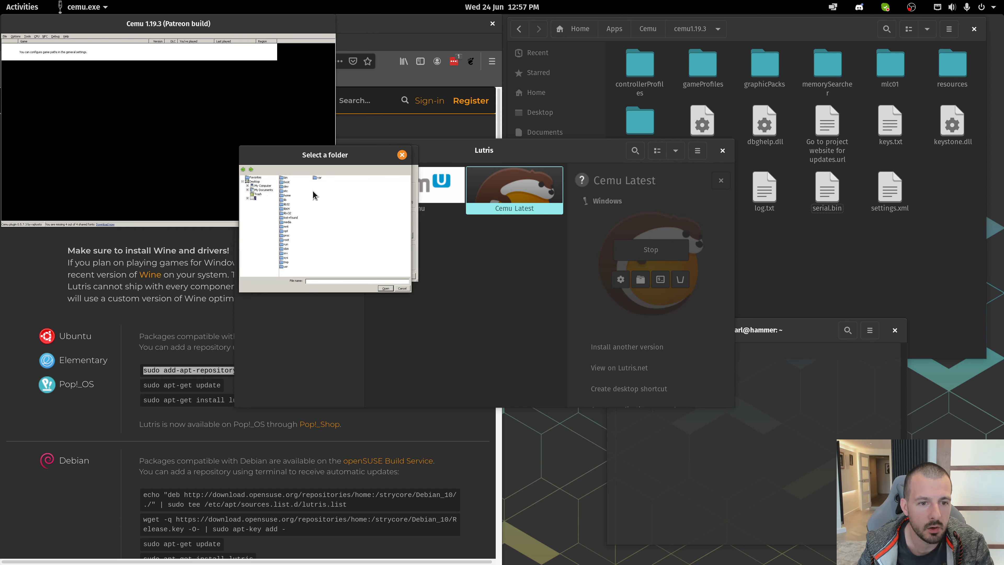
double_click(285, 195)
double_click(286, 179)
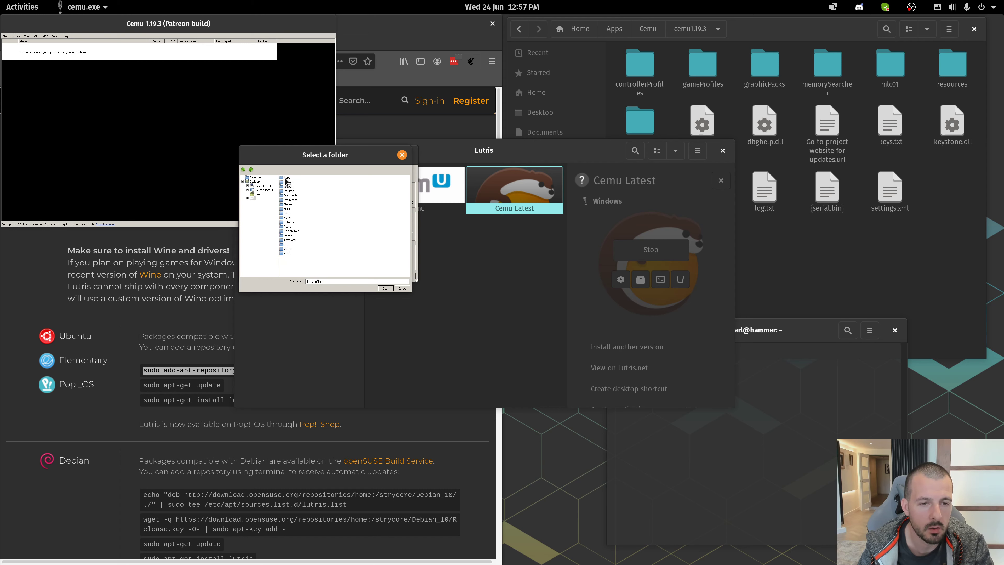
double_click(289, 231)
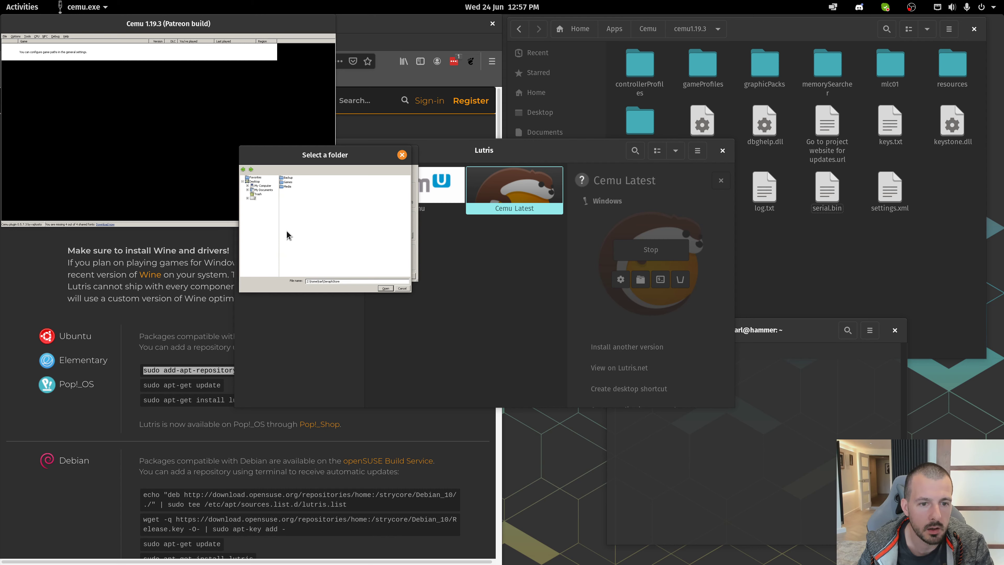
click(288, 183)
click(288, 183)
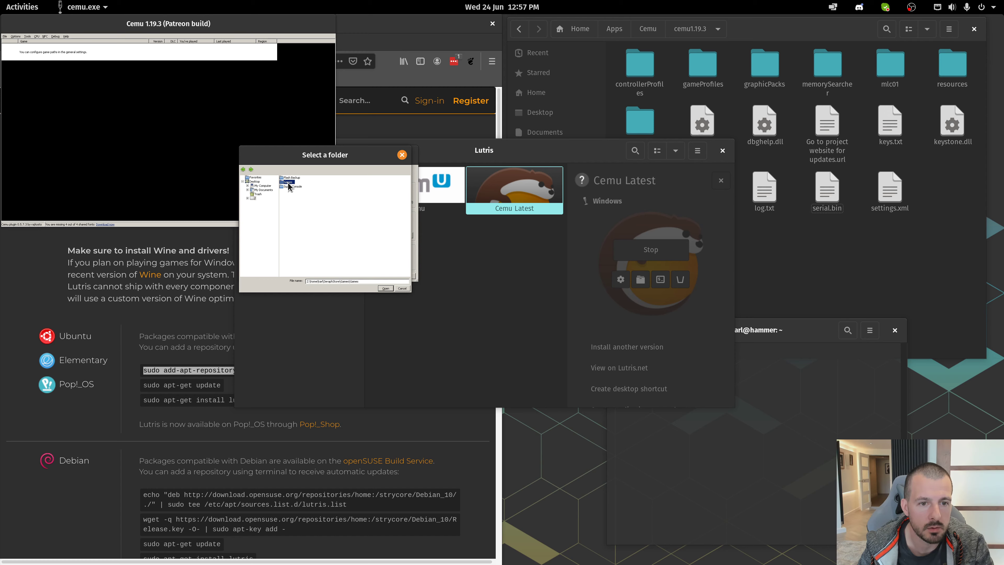
double_click(288, 183)
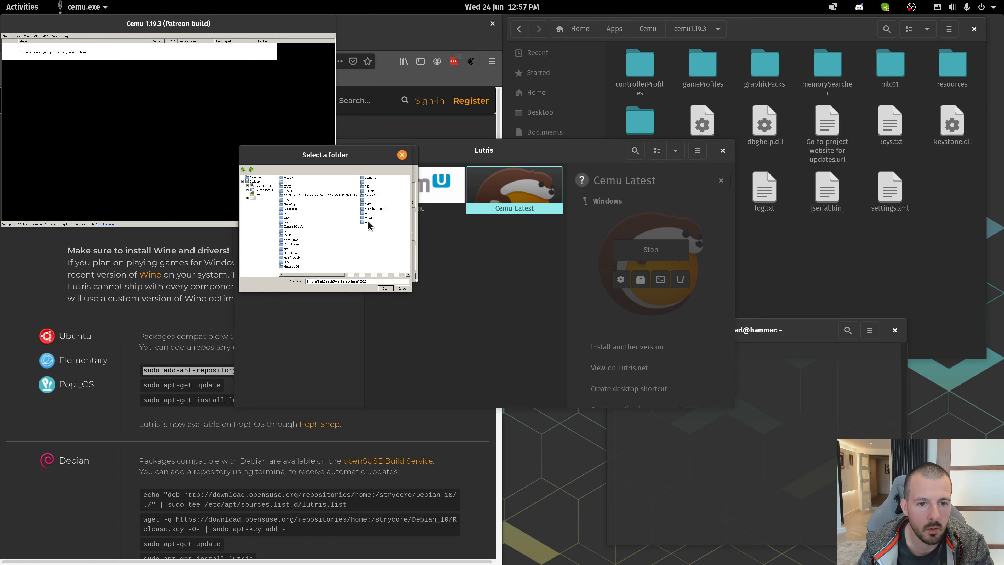
click(385, 288)
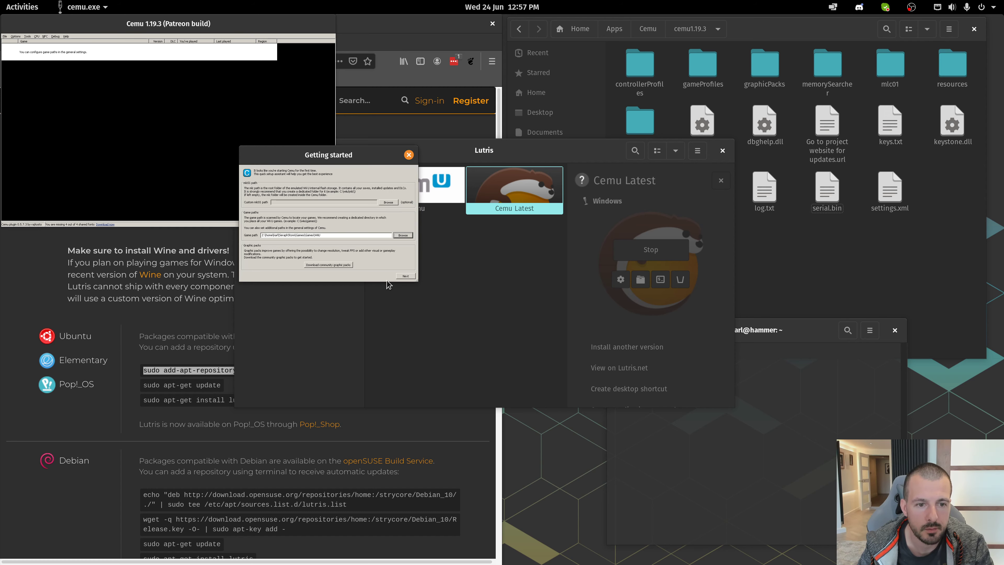
- Download the community graphic packs and finish the Getting started assistant with its remaining options left at default
click(328, 266)
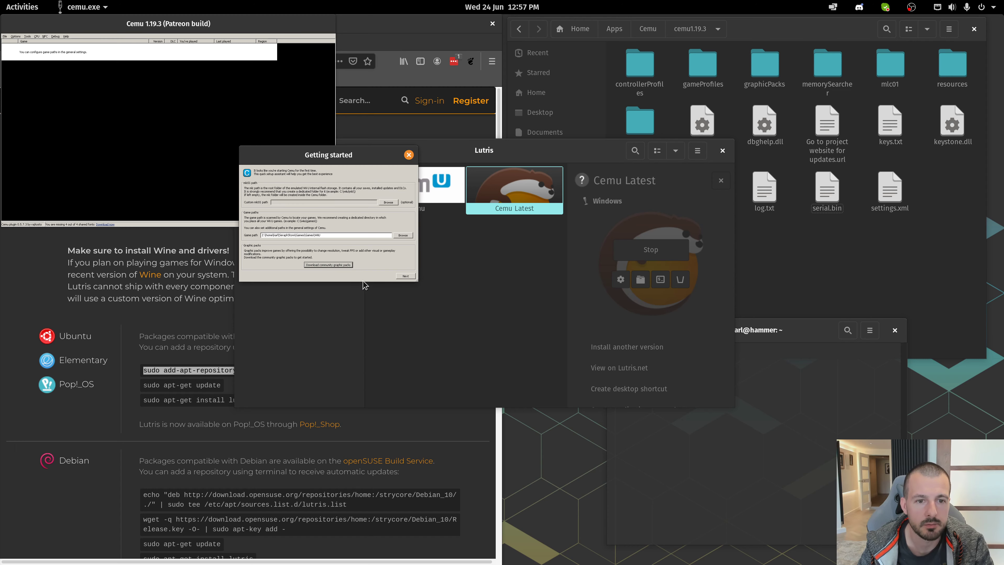
click(404, 276)
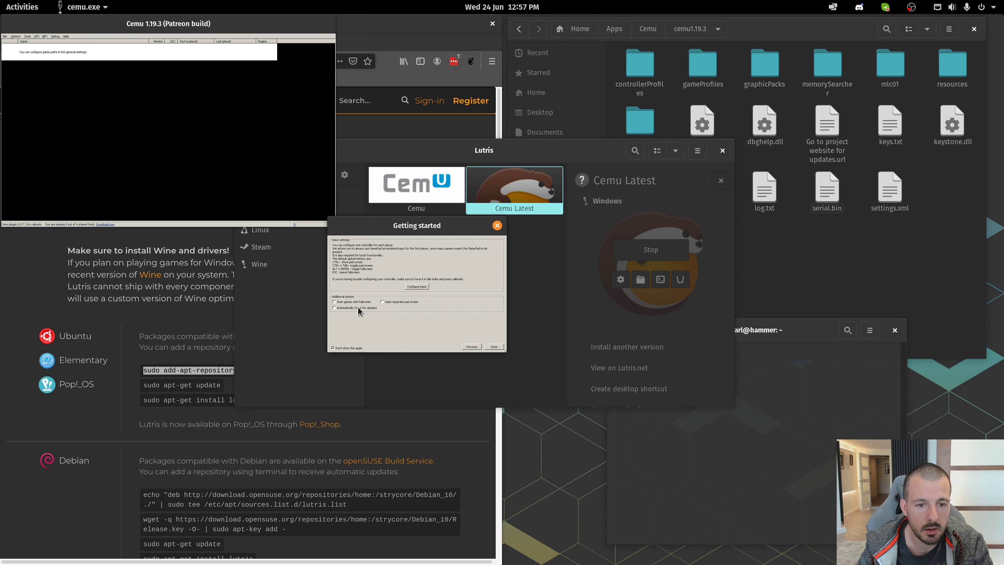
click(494, 346)
drag(190, 23, 427, 140)
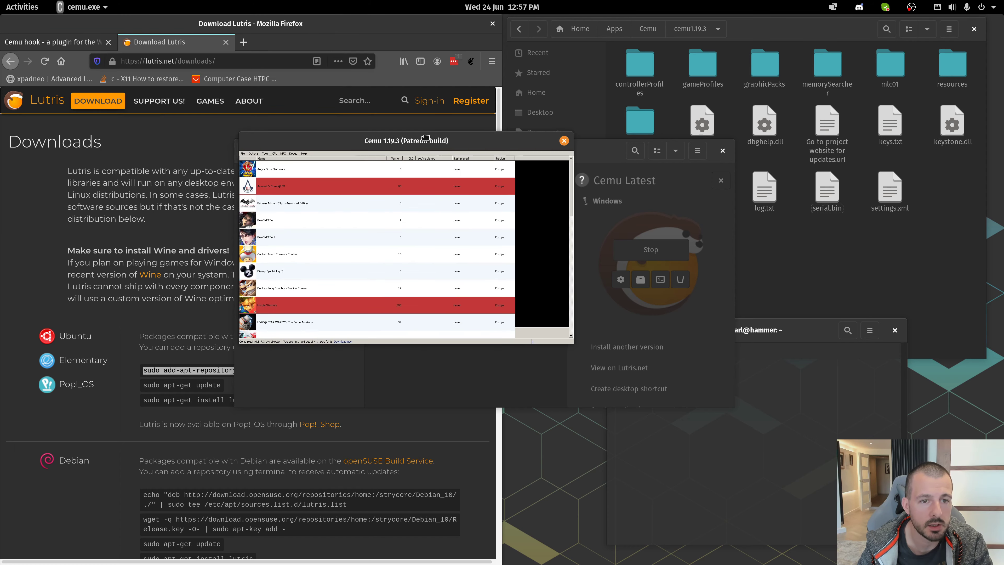
scroll(327, 212, down, 10)
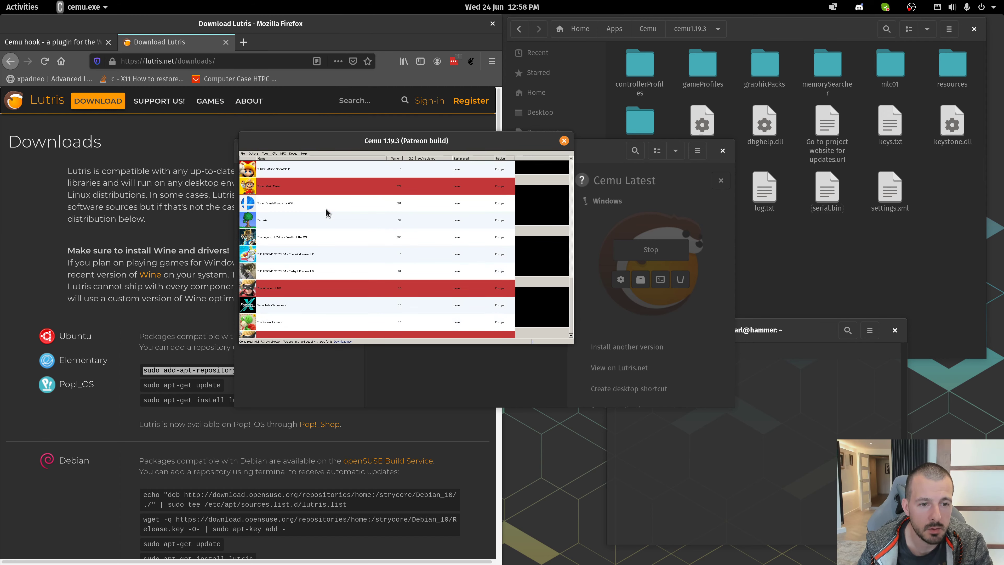
- Choose the CPU mode in the game profile of The Legend of Zelda: Breath of the Wild and close the profile
scroll(326, 212, up, 10)
scroll(327, 213, down, 10)
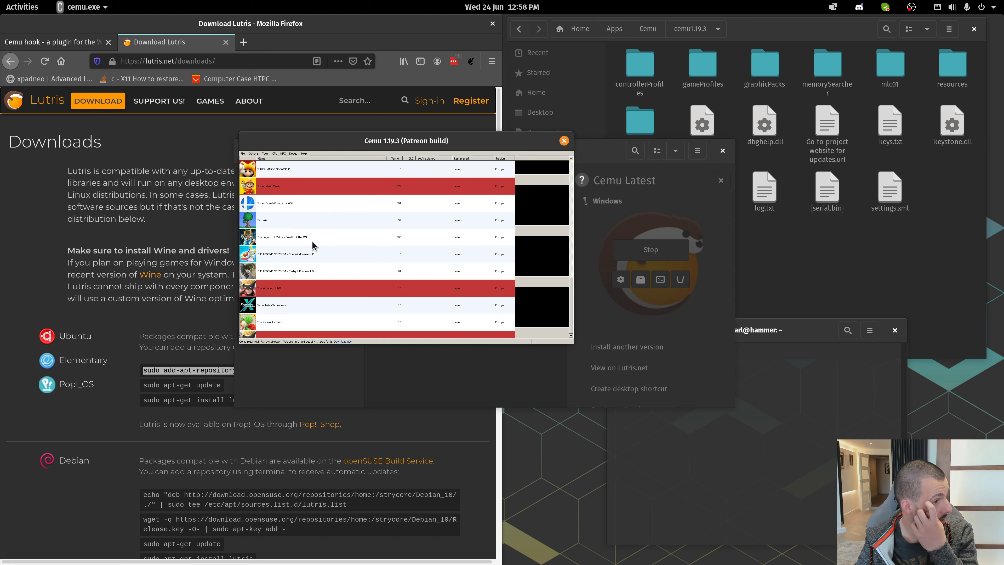
scroll(310, 256, up, 10)
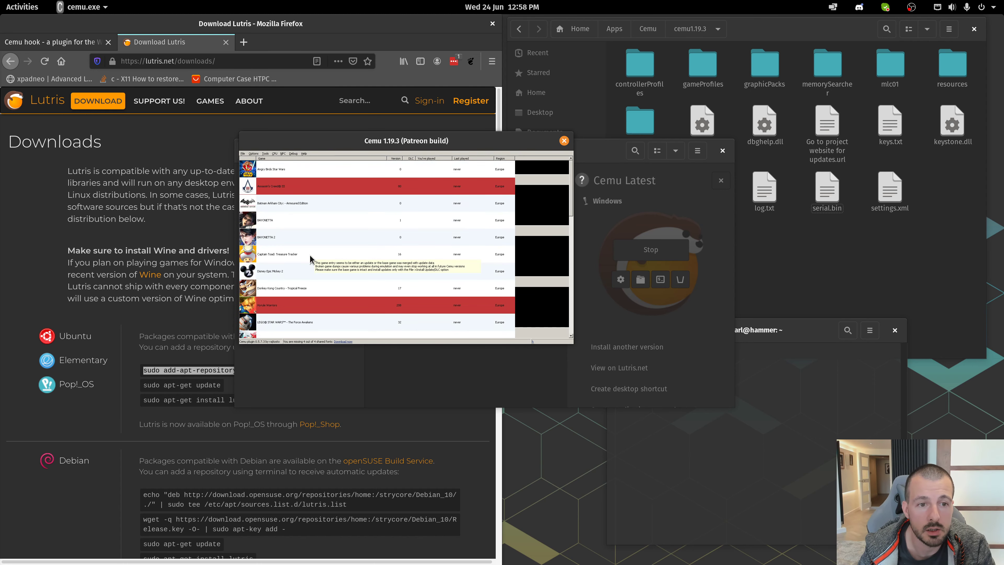
scroll(311, 259, down, 10)
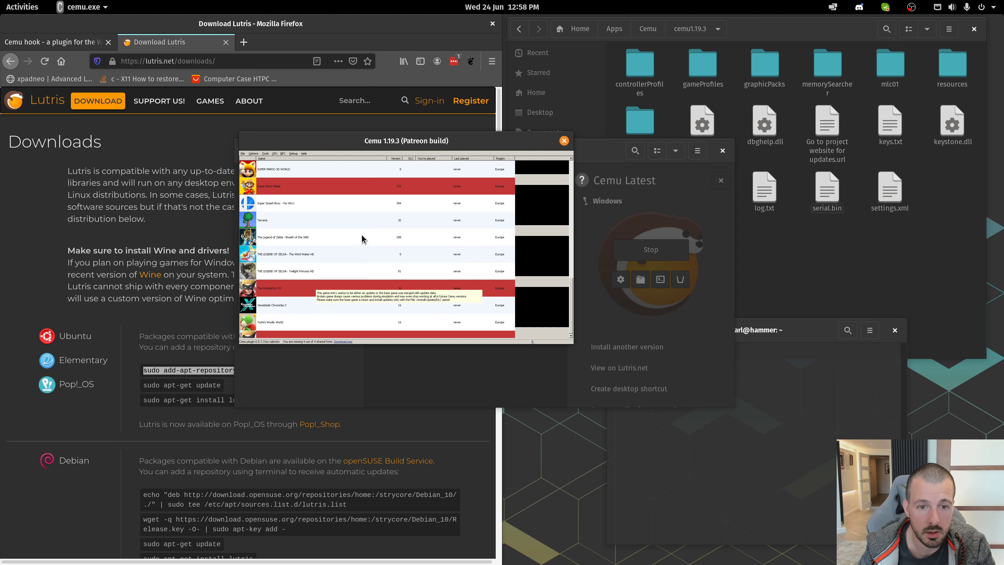
right_click(334, 238)
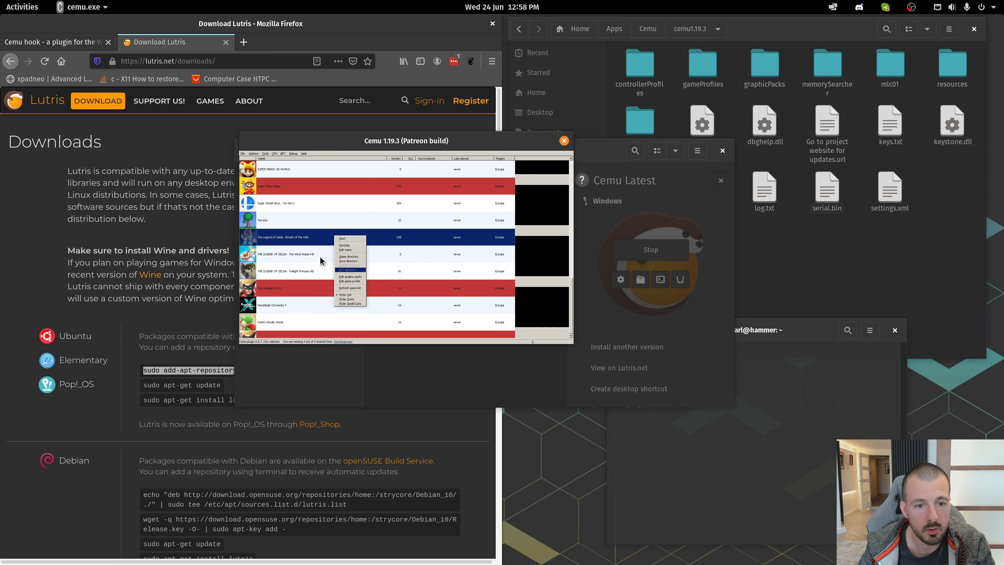
click(353, 280)
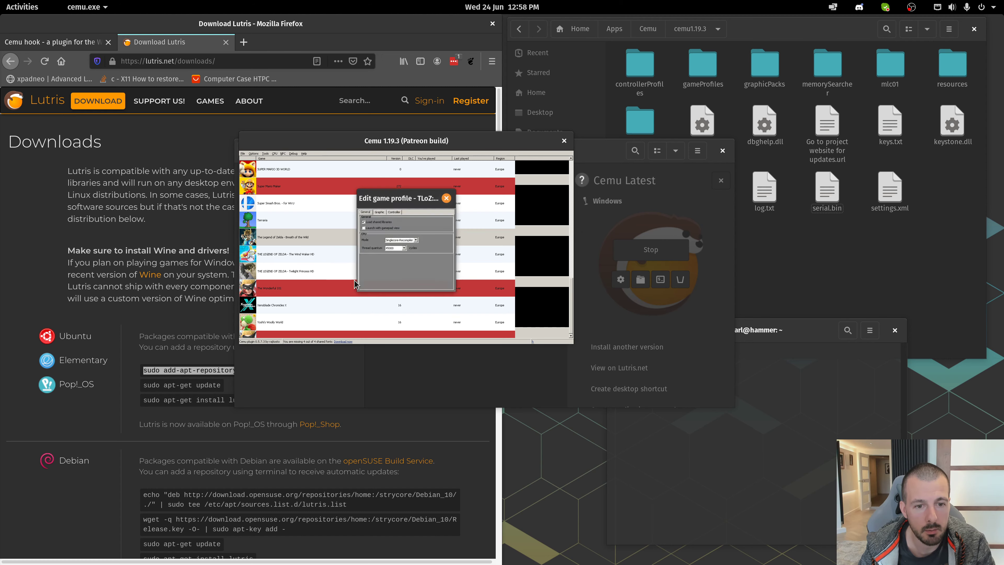
click(409, 240)
click(411, 260)
click(399, 239)
click(400, 256)
click(446, 197)
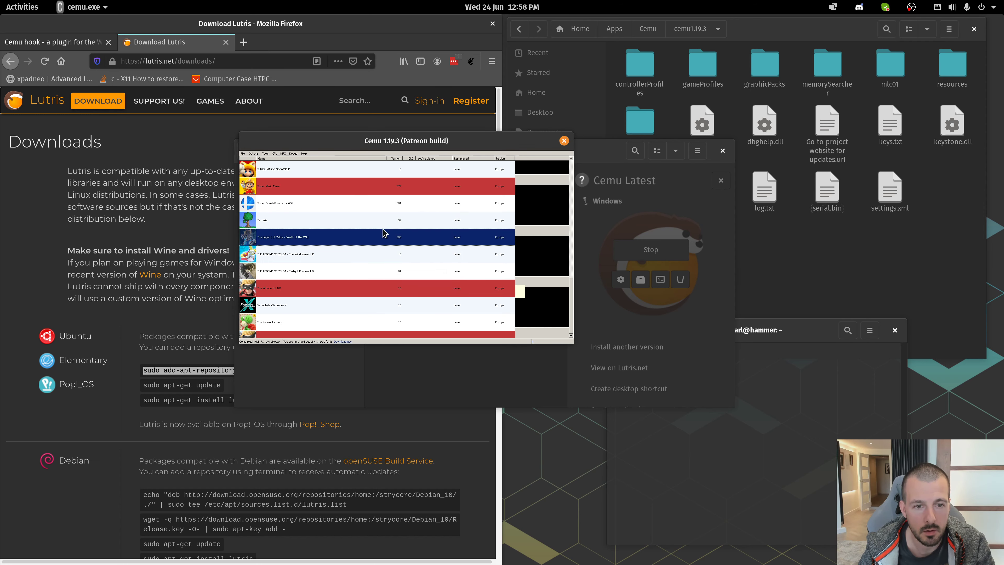
right_click(310, 235)
click(329, 275)
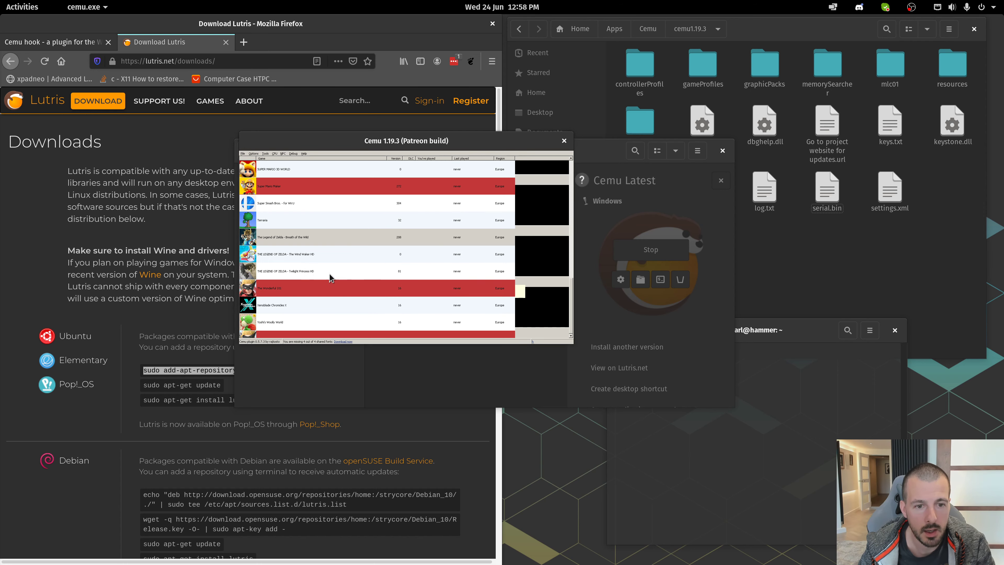
drag(131, 30, 270, 117)
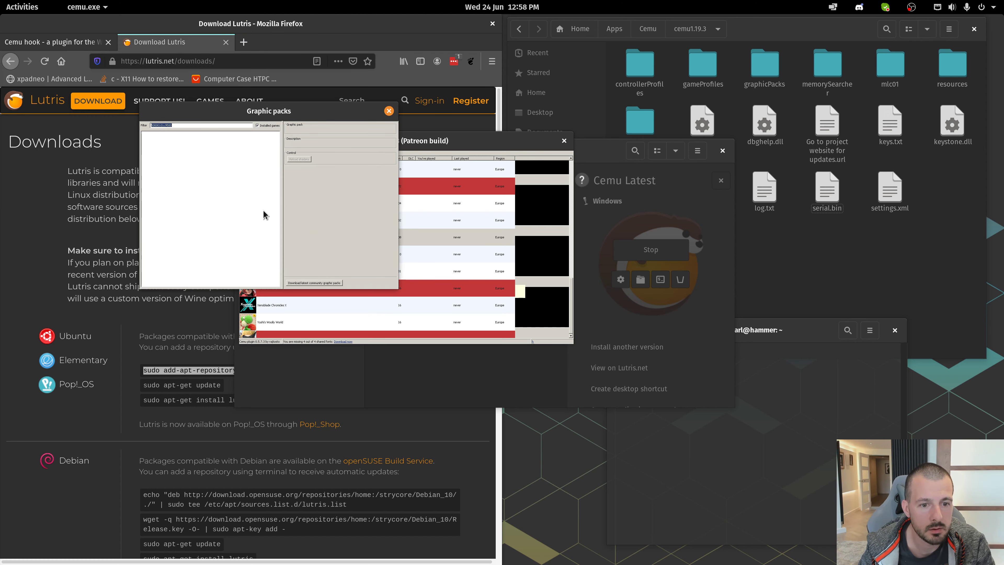
click(257, 126)
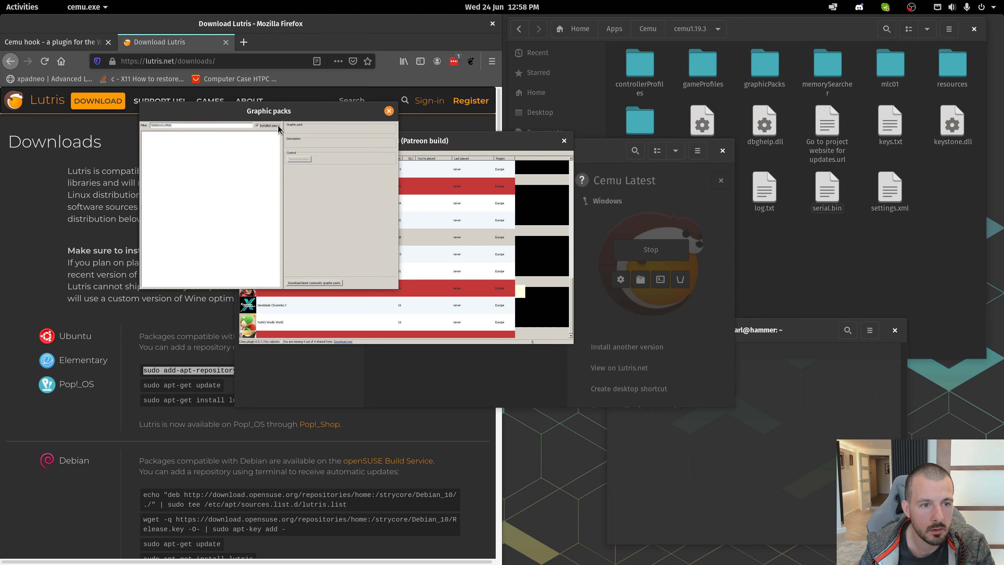
click(389, 111)
- Open the graphic packs for Breath of the Wild and download the latest community graphic packs
right_click(309, 237)
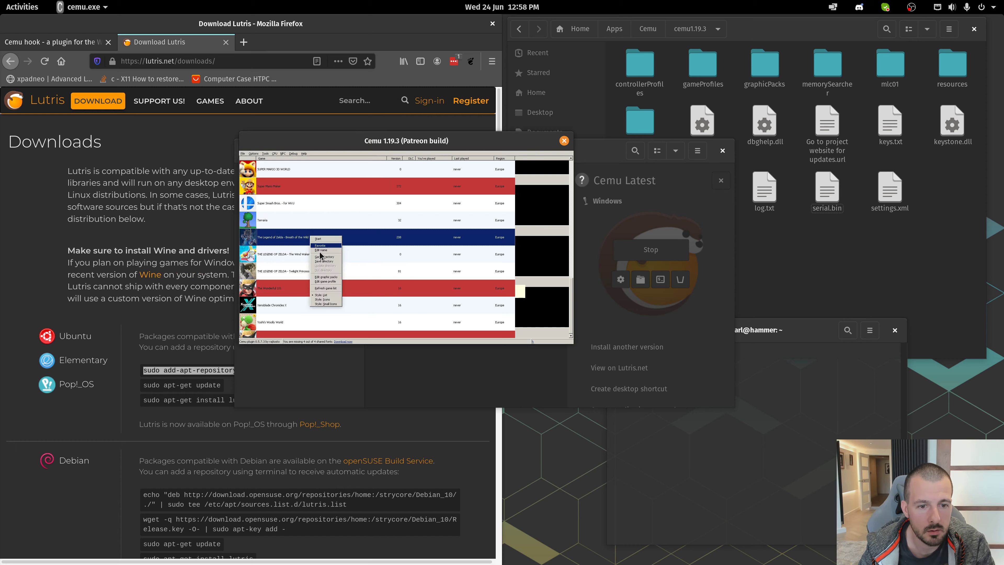
click(330, 282)
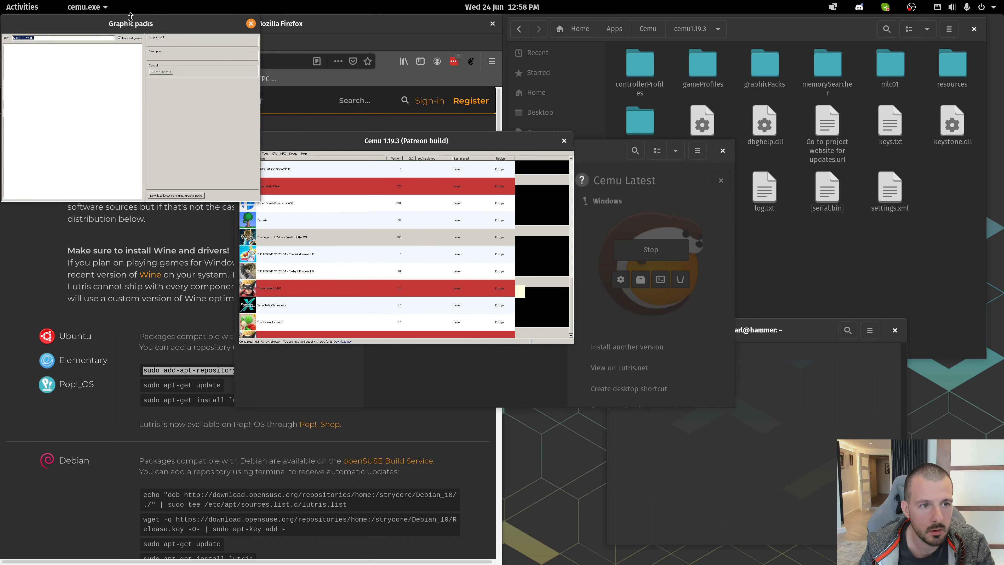
drag(215, 24, 321, 140)
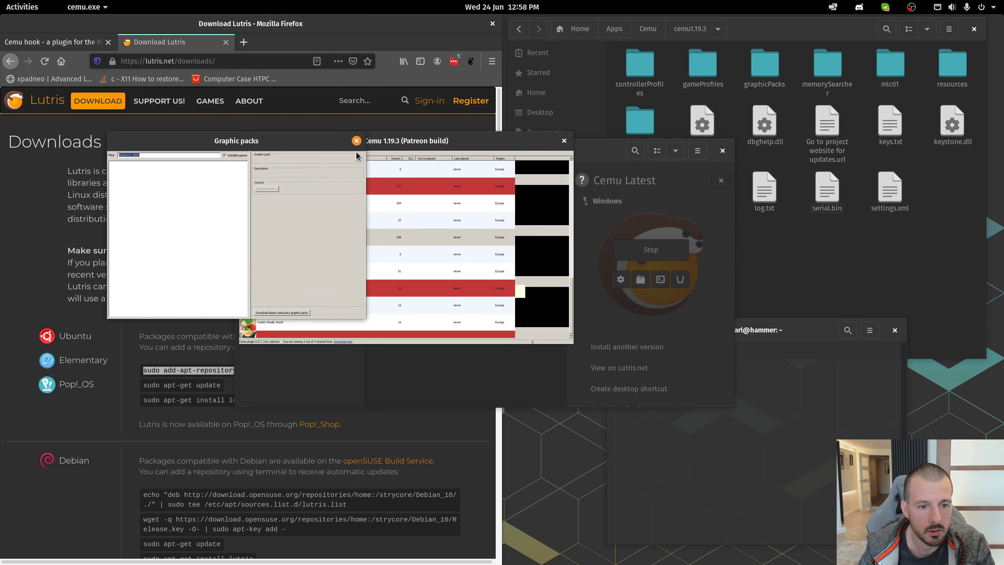
click(303, 313)
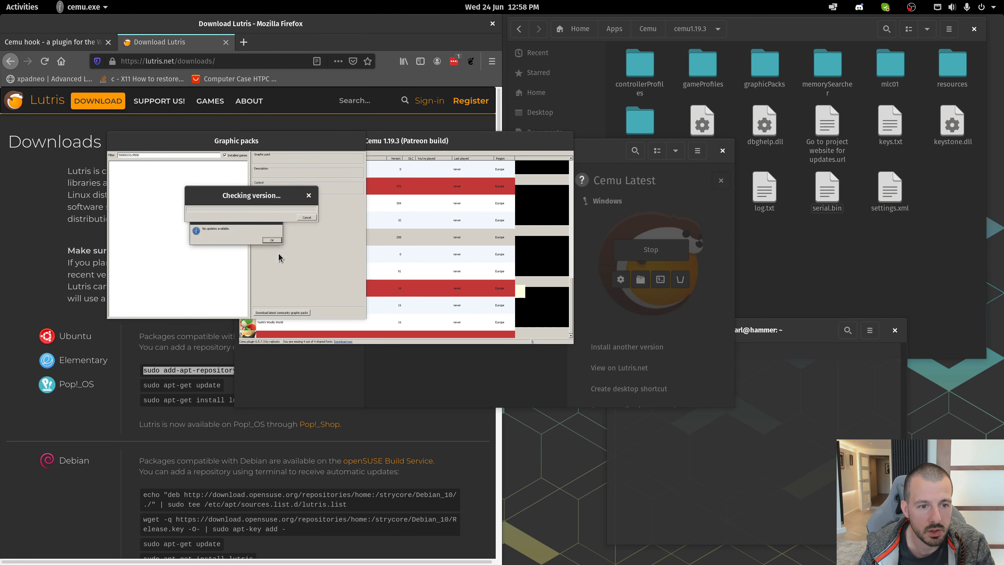
click(272, 240)
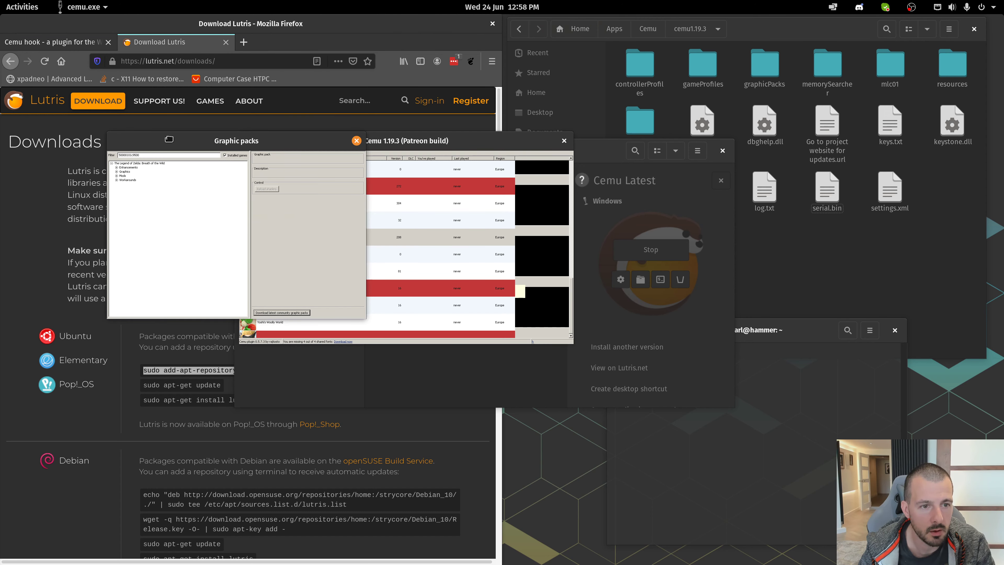
- Enable the Grass Swaying (Vulkan) workaround for Breath of the Wild
drag(168, 139, 282, 150)
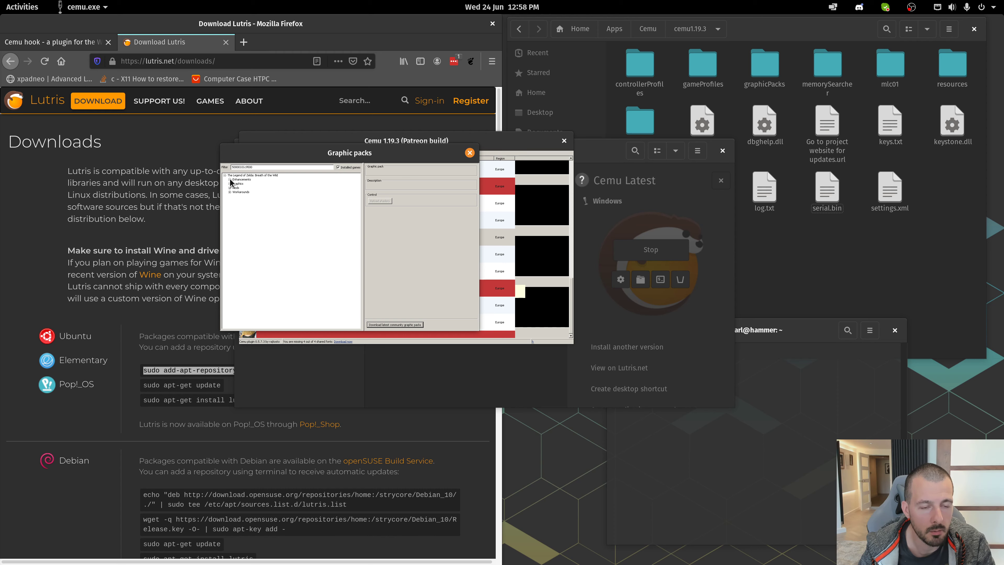
click(230, 193)
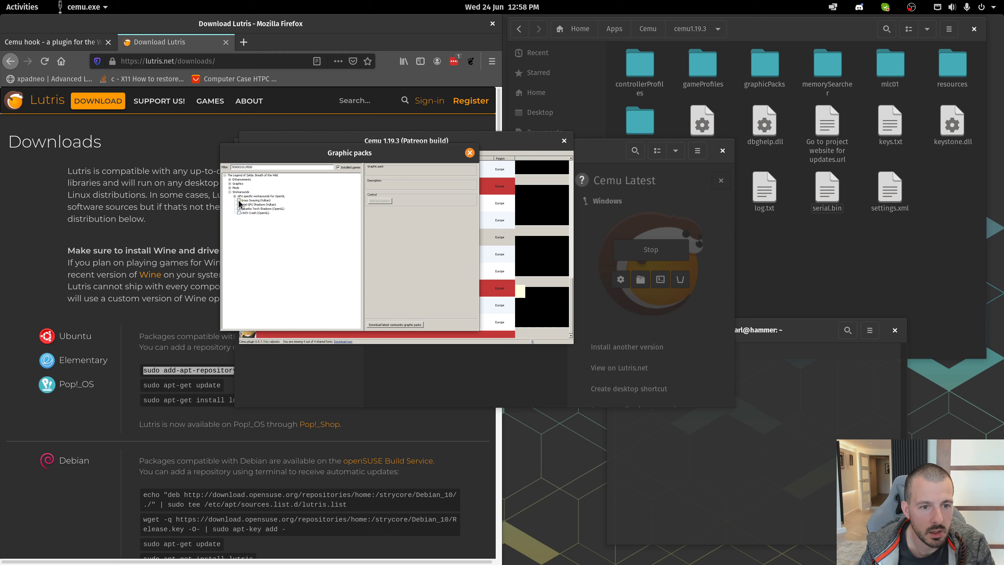
click(239, 200)
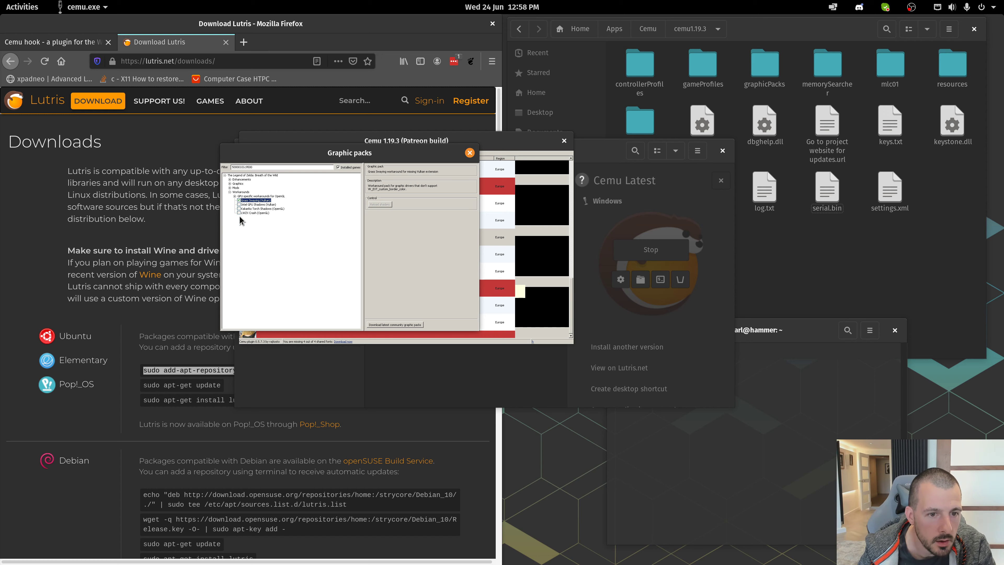
- Enable the required FPS++ mods Dynamic Gamespeed, Fence Method and Set FPS Limit for Breath of the Wild
click(230, 188)
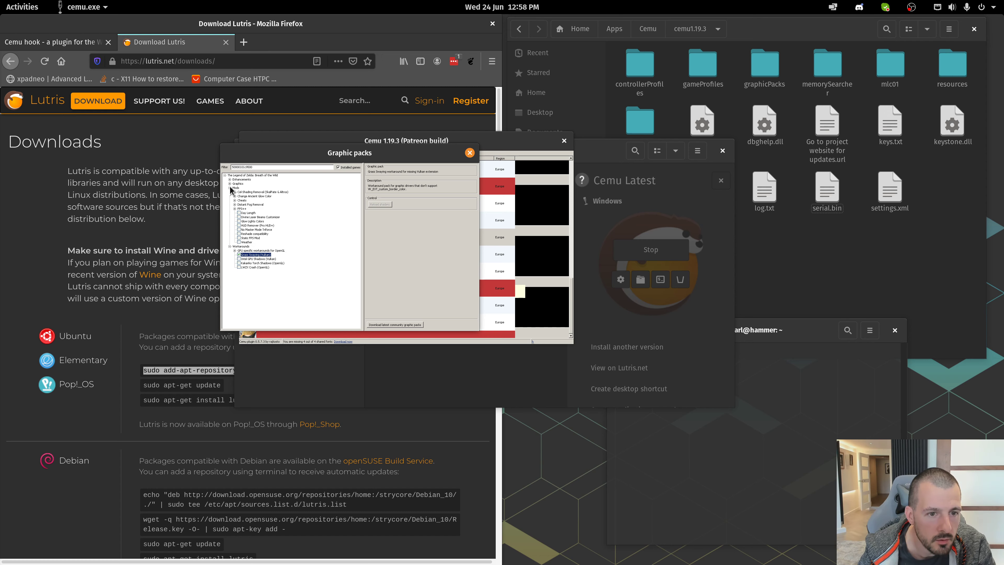
click(235, 209)
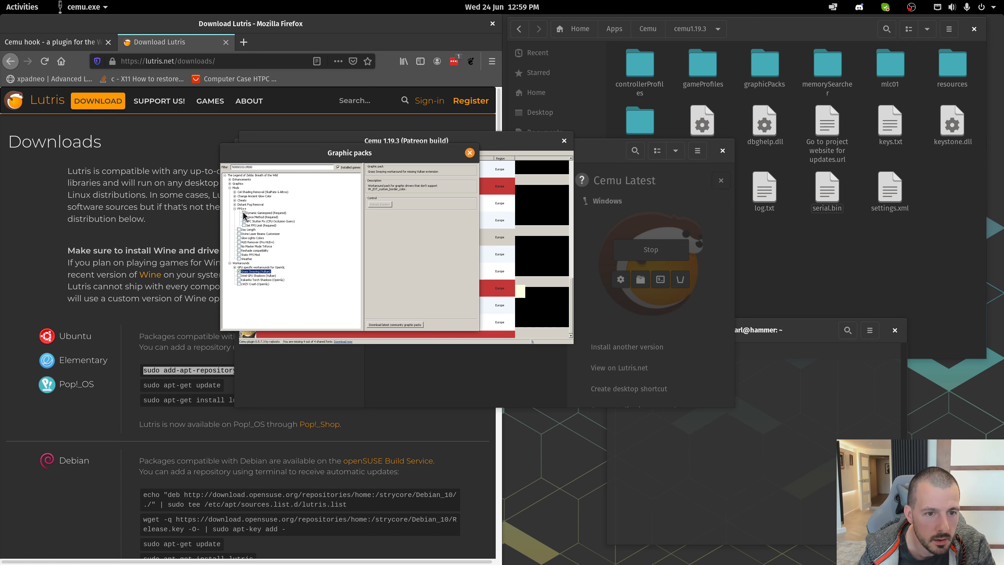
click(243, 213)
click(244, 216)
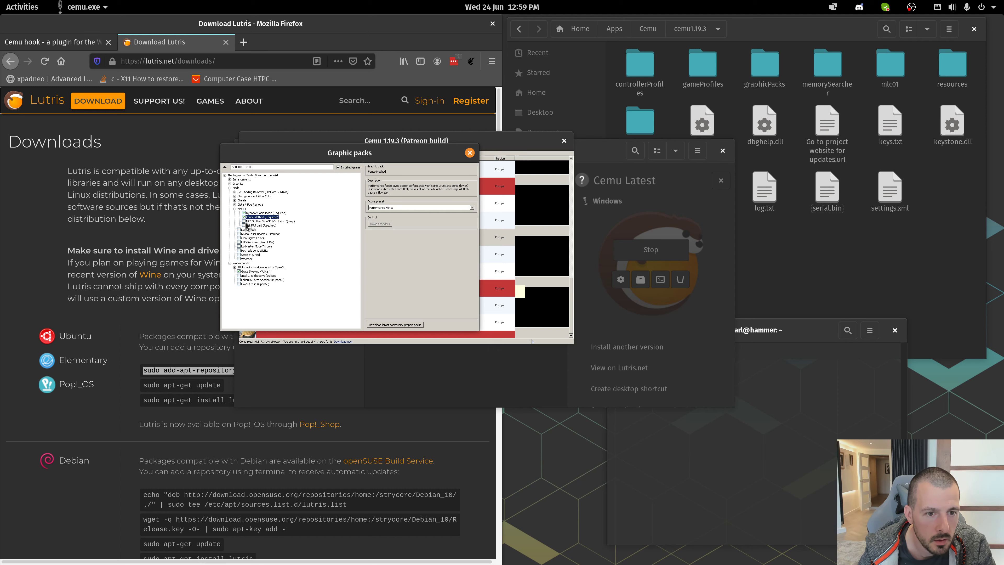
click(244, 225)
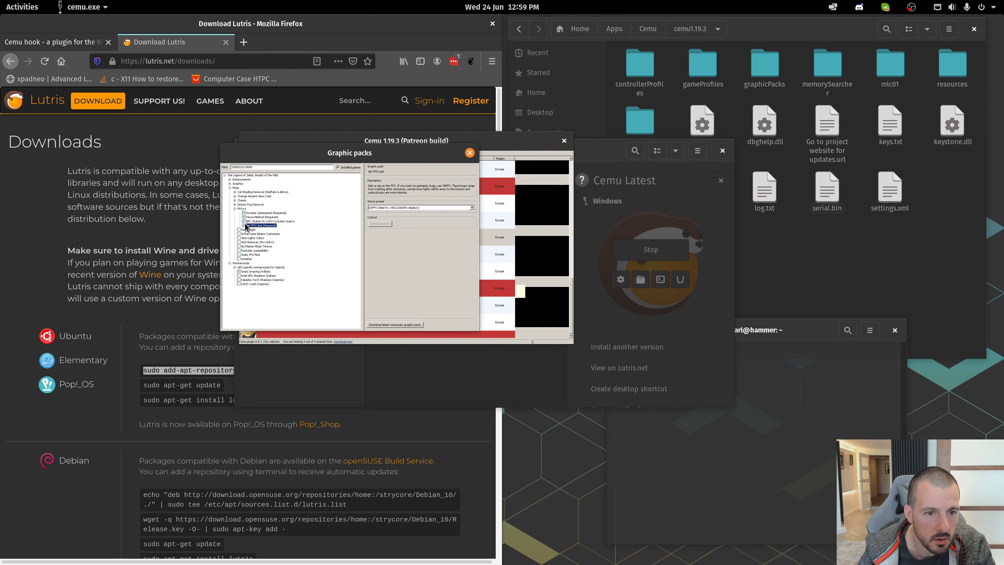
click(234, 208)
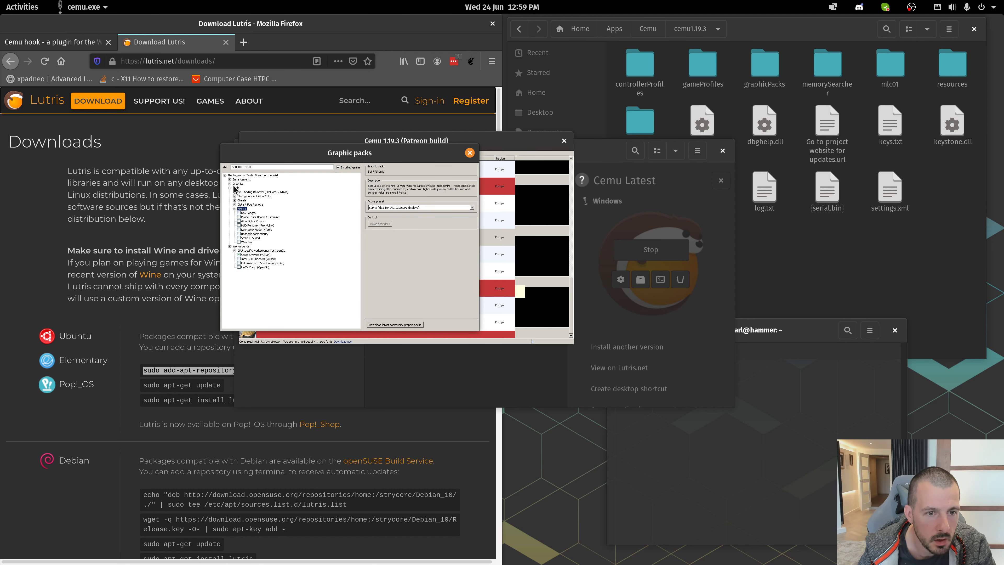
- Enable the Anti-Aliasing and Resolution graphics packs, with the resolution preset set to 3840x2160 (16:9)
click(229, 184)
click(244, 189)
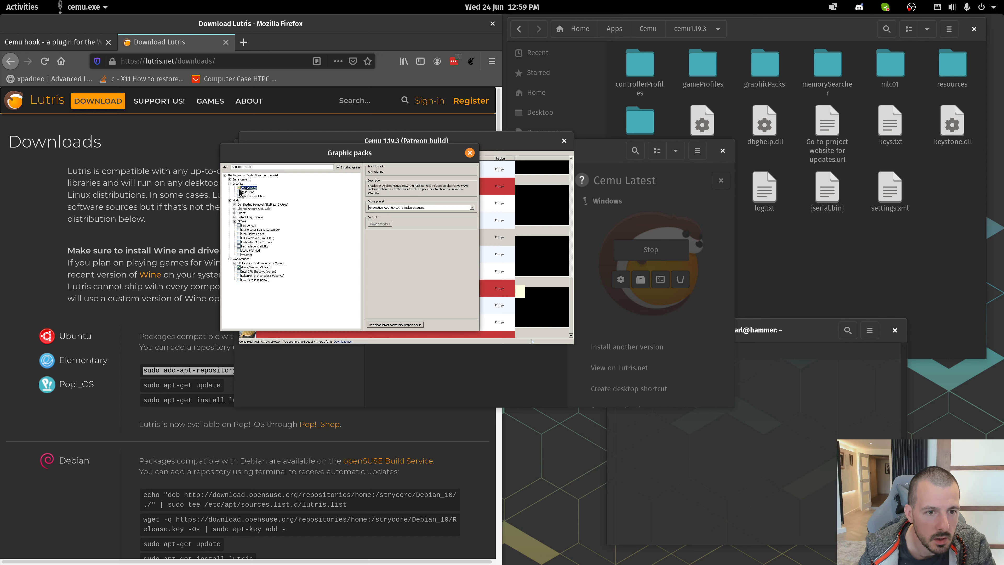
click(241, 193)
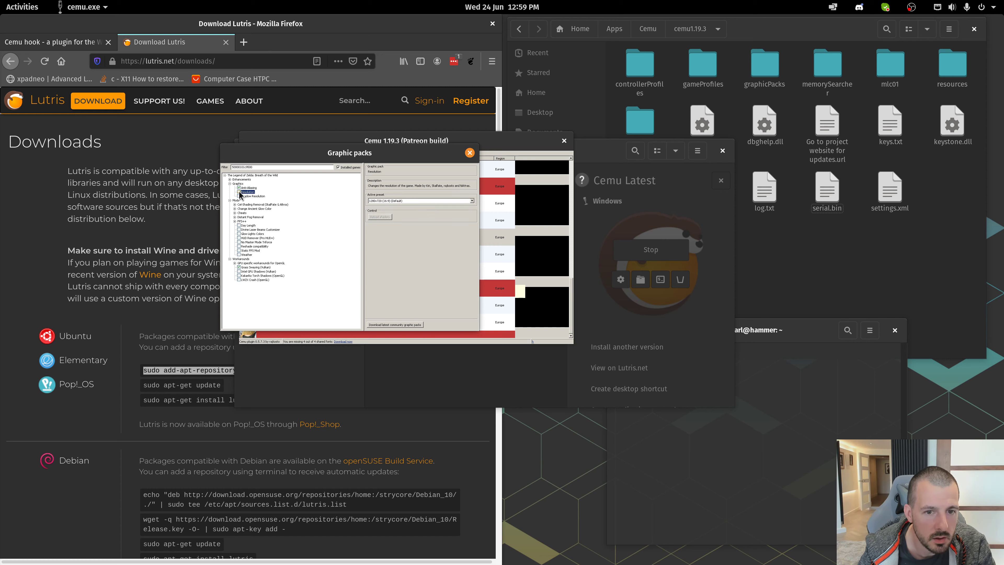
click(381, 201)
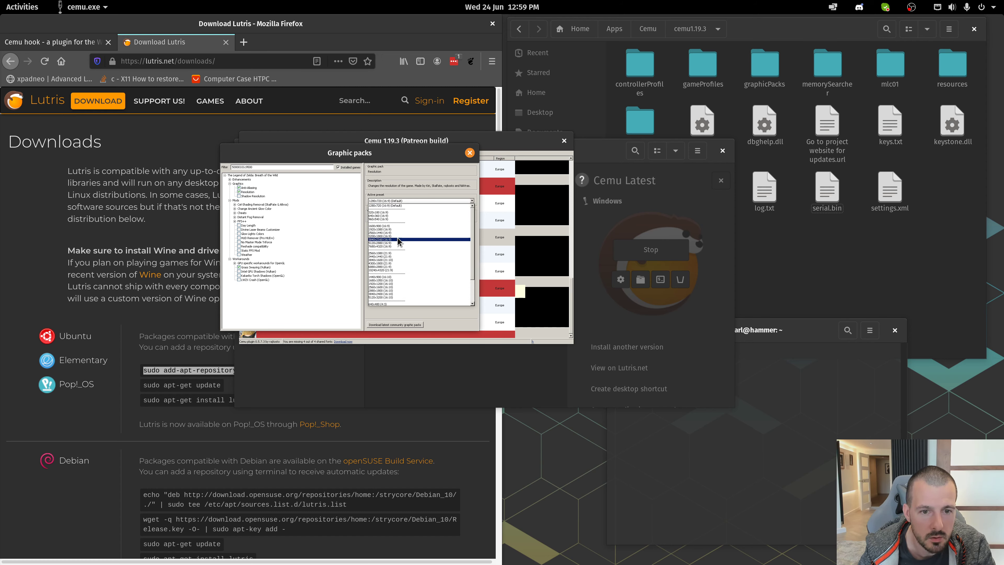
click(399, 240)
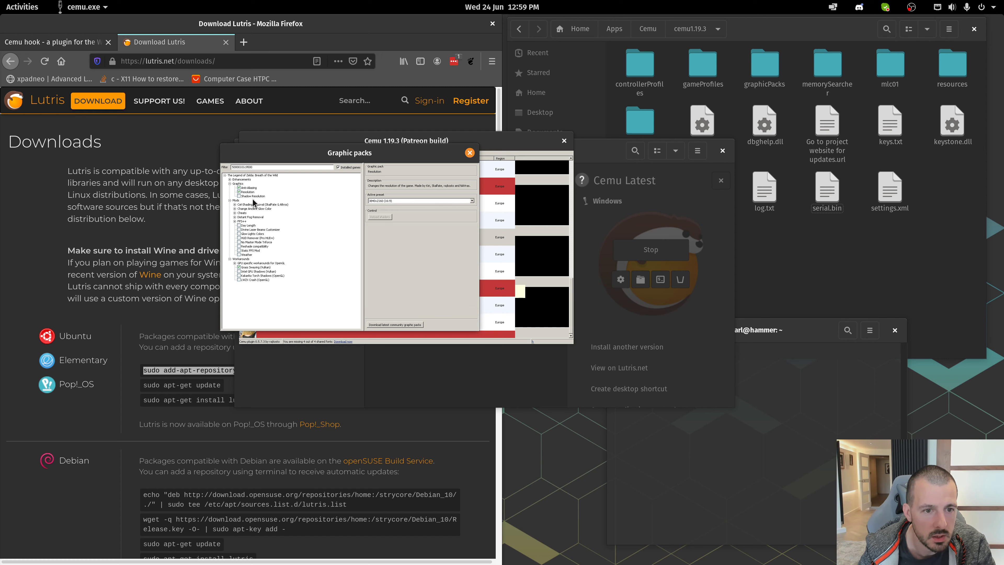
- Enable the Shadow Resolution pack with the High preset, look through the enhancements and close the graphic packs window
click(249, 196)
click(420, 207)
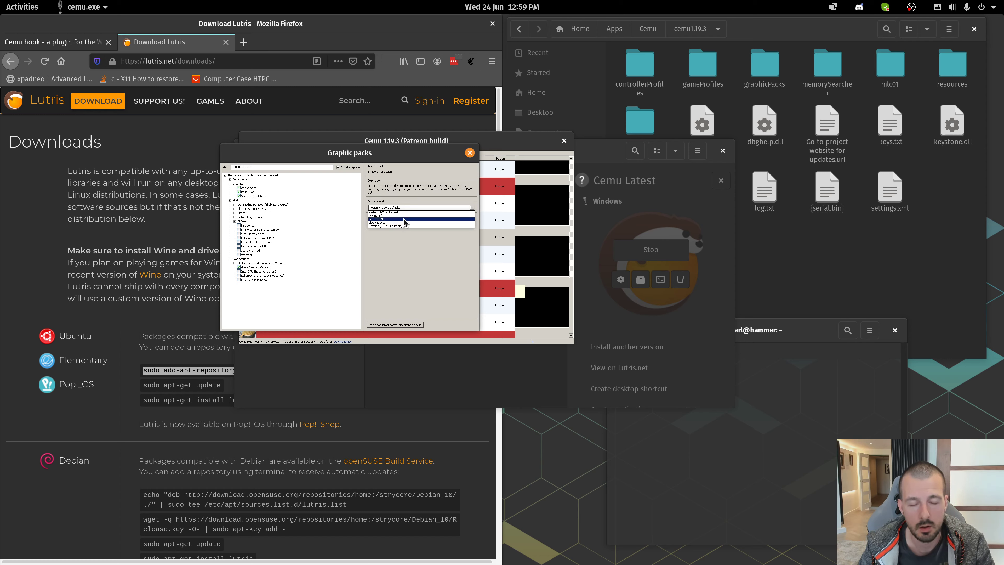
click(403, 220)
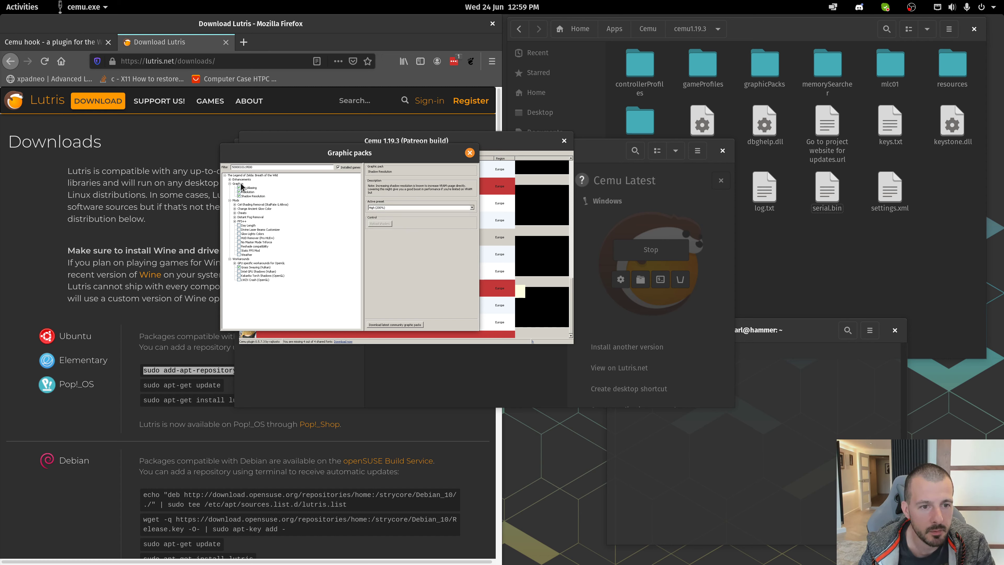
click(229, 179)
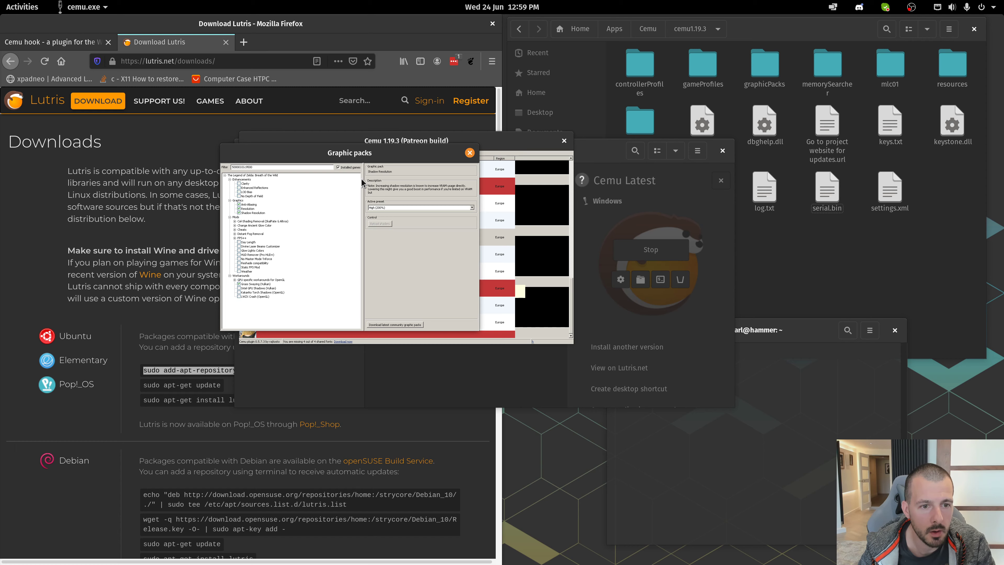
click(469, 153)
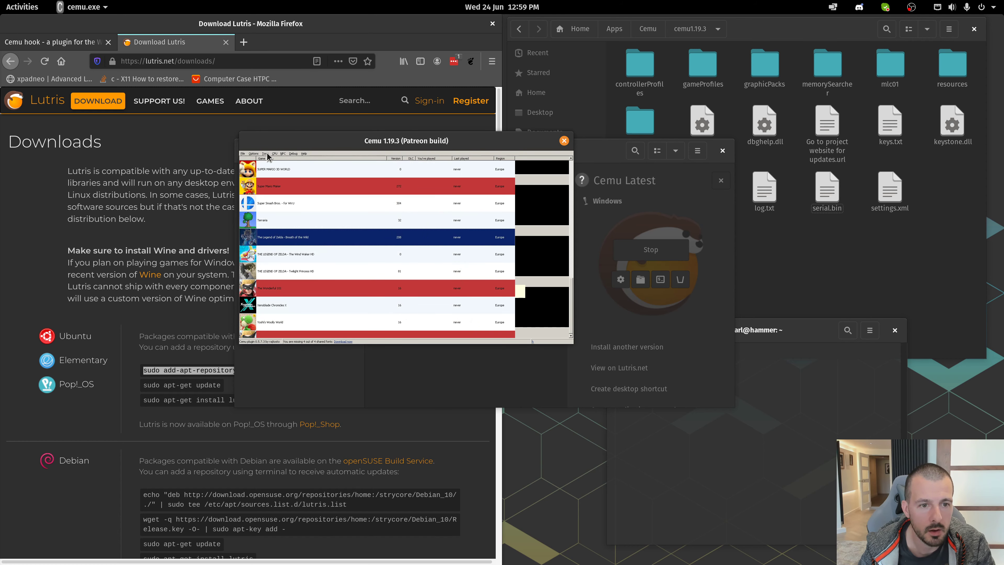
- Set the graphics API to Vulkan in the general settings, and bring up the audio settings
click(252, 153)
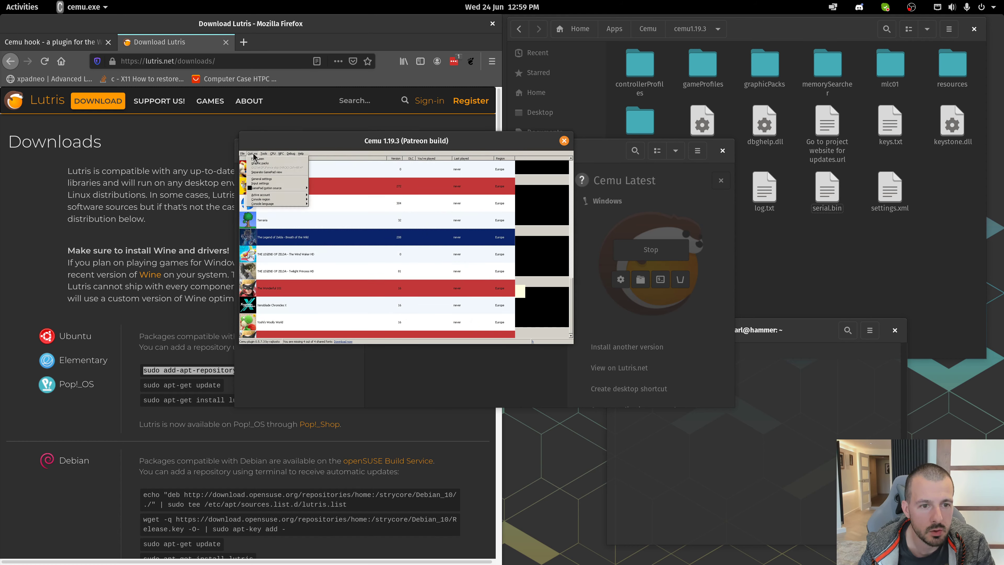
click(276, 179)
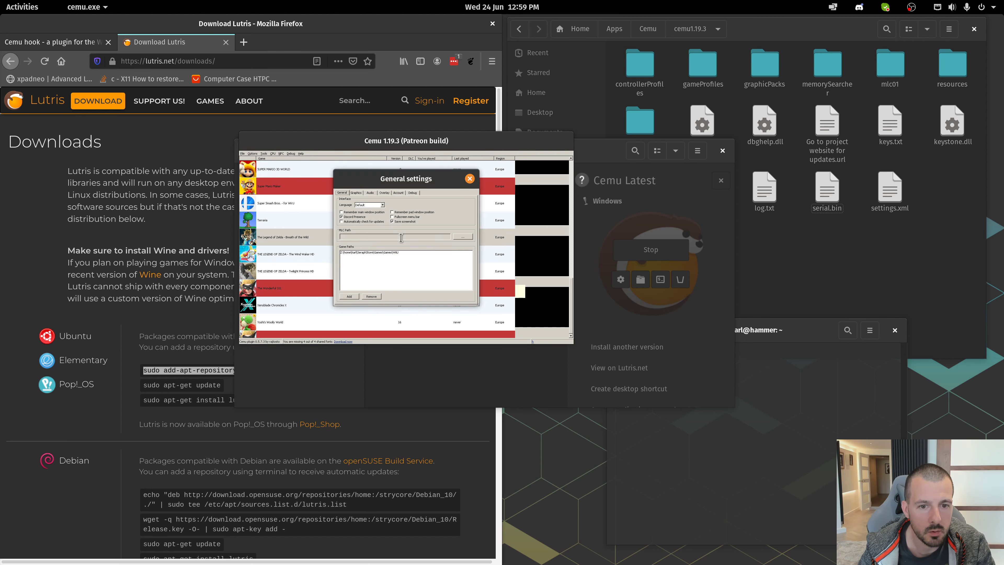
click(355, 193)
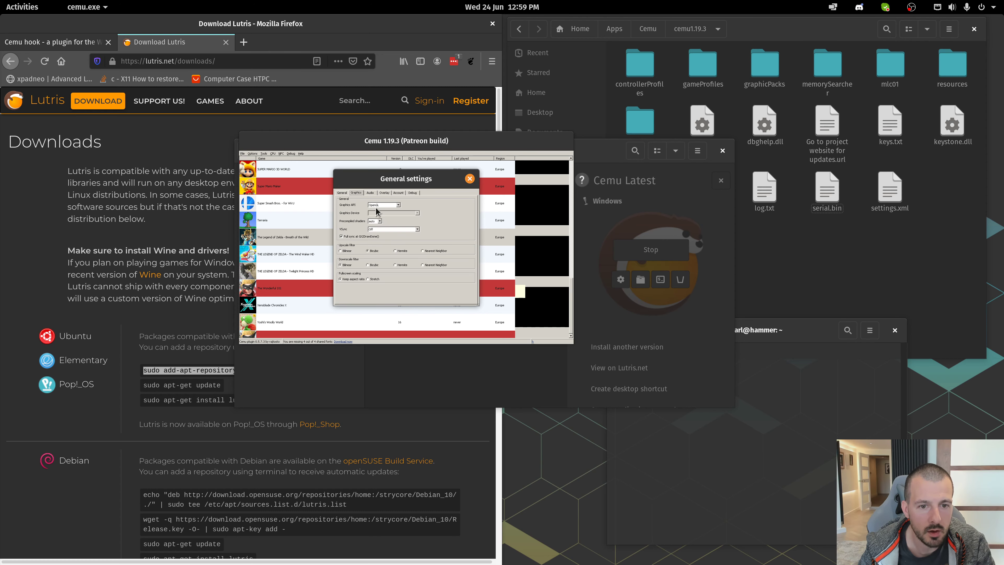
click(389, 206)
click(389, 213)
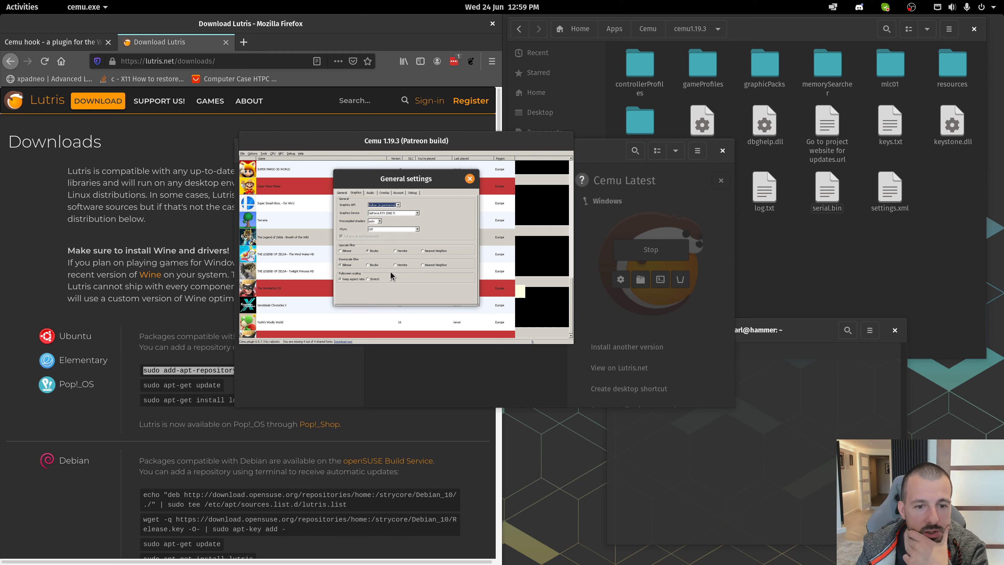
click(369, 193)
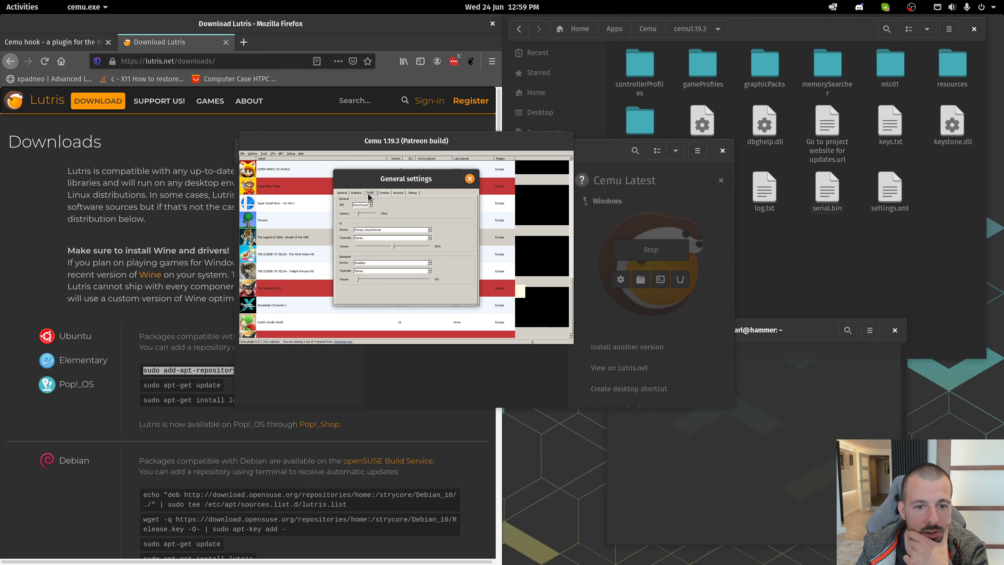
- Look through the overlay, account and debug sections of the general settings and close the settings window
click(384, 193)
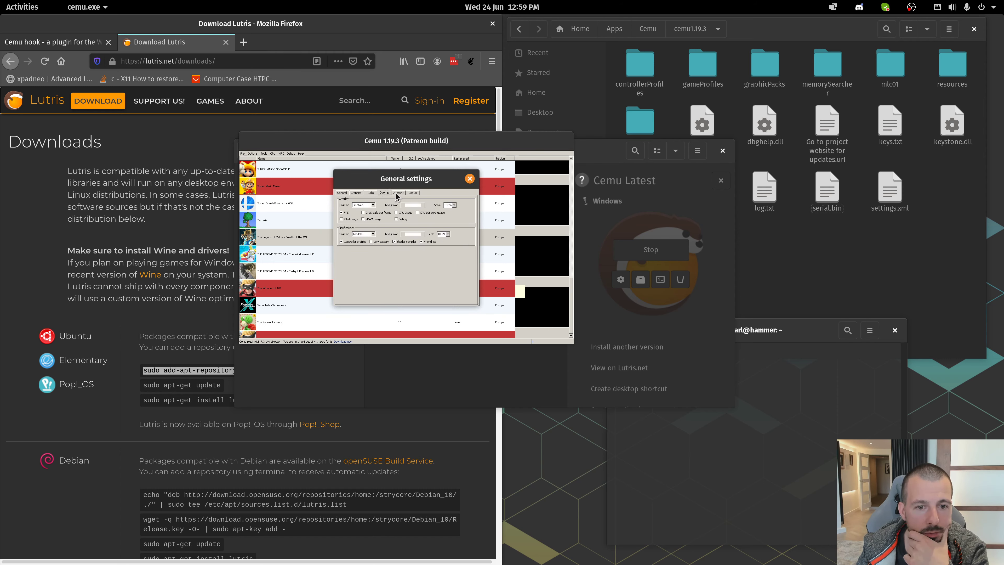
click(397, 192)
click(411, 193)
click(387, 193)
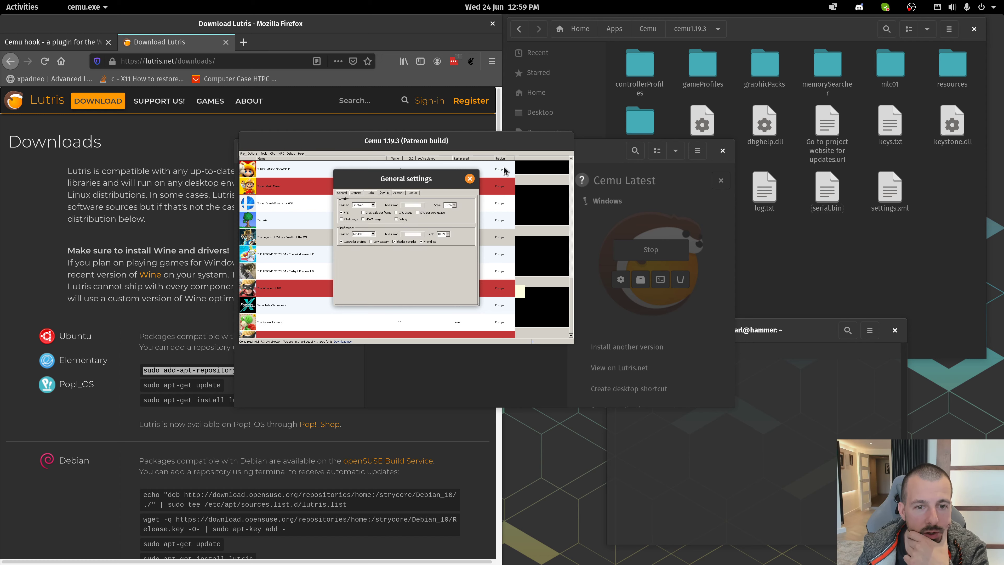
click(469, 178)
- Enable the Use Cemuhook H264 debug option and launch The Legend of Zelda: Breath of the Wild
click(278, 154)
mouse_move(288, 155)
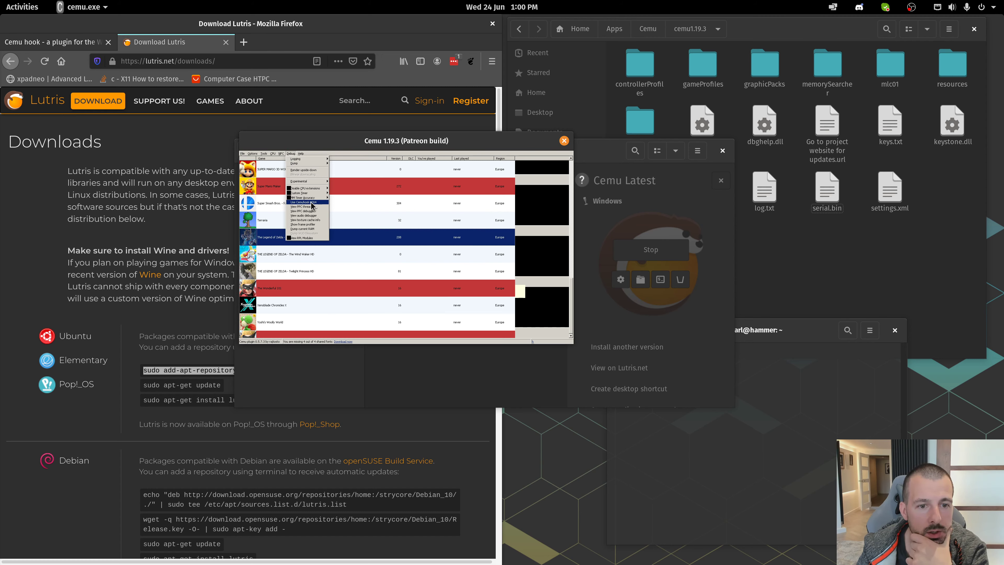
click(312, 202)
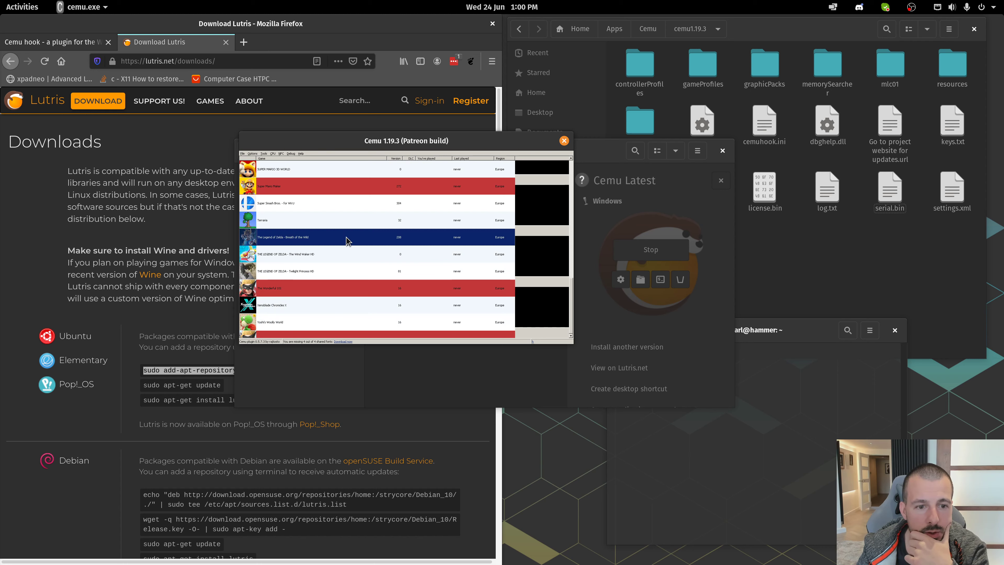
double_click(376, 273)
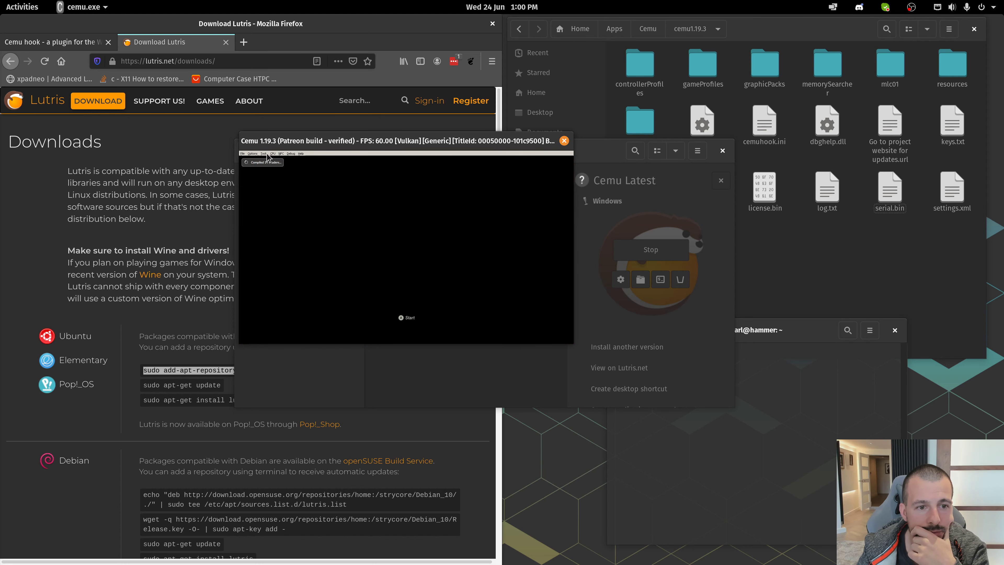
- In the input settings, set Controller 1 to emulate the Wii U Gamepad using the XInput API with Controller 1 as the device
click(253, 153)
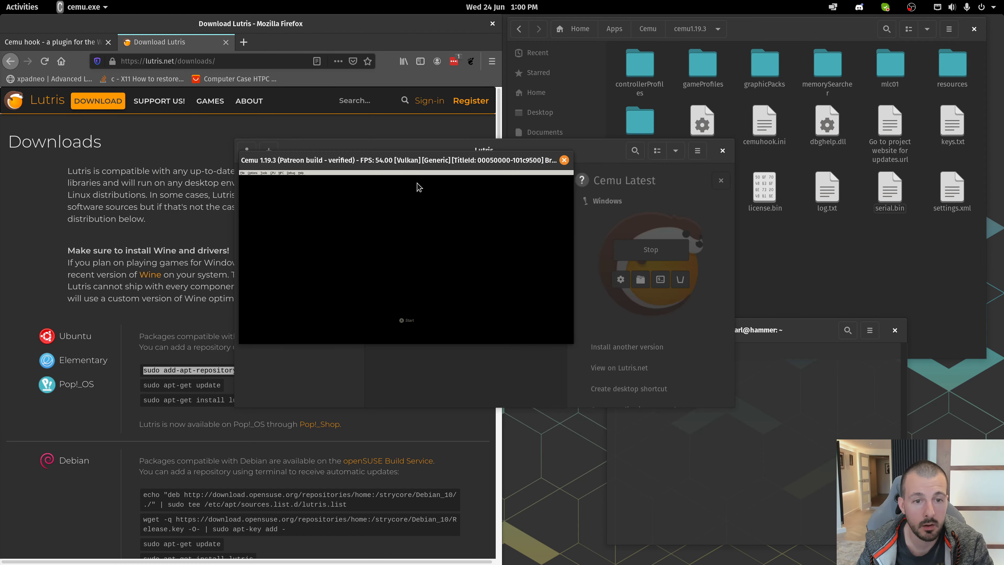
click(253, 173)
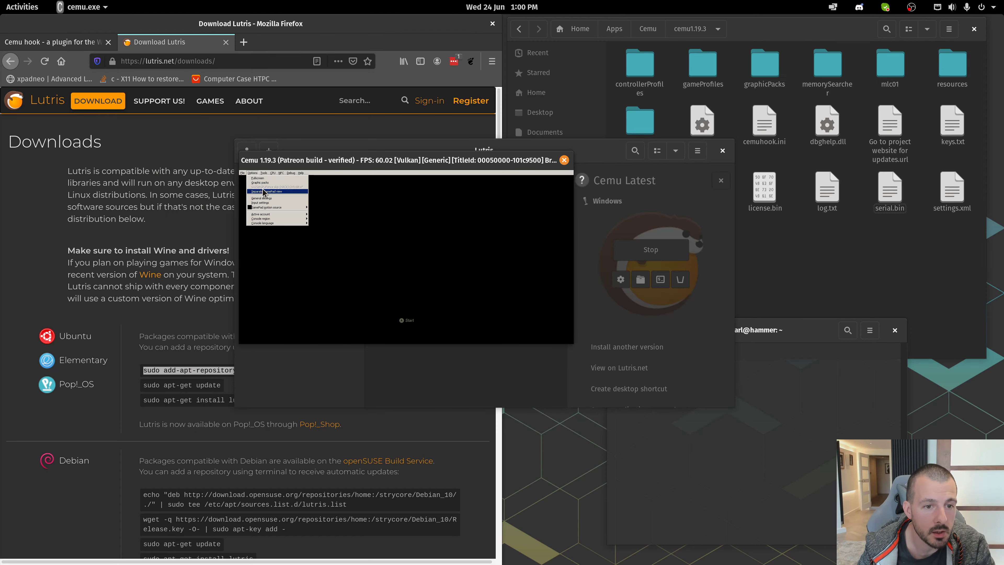
click(266, 202)
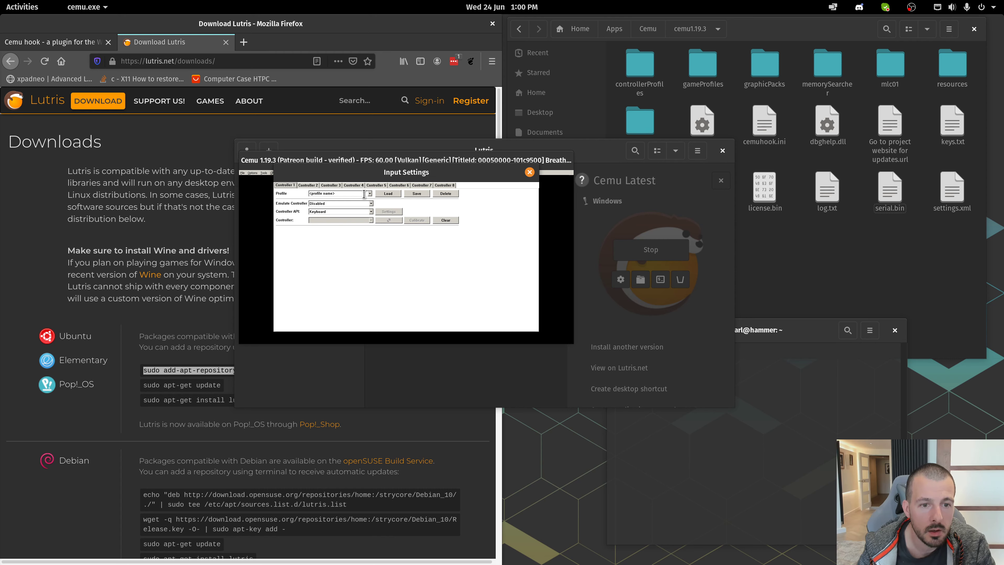
click(371, 203)
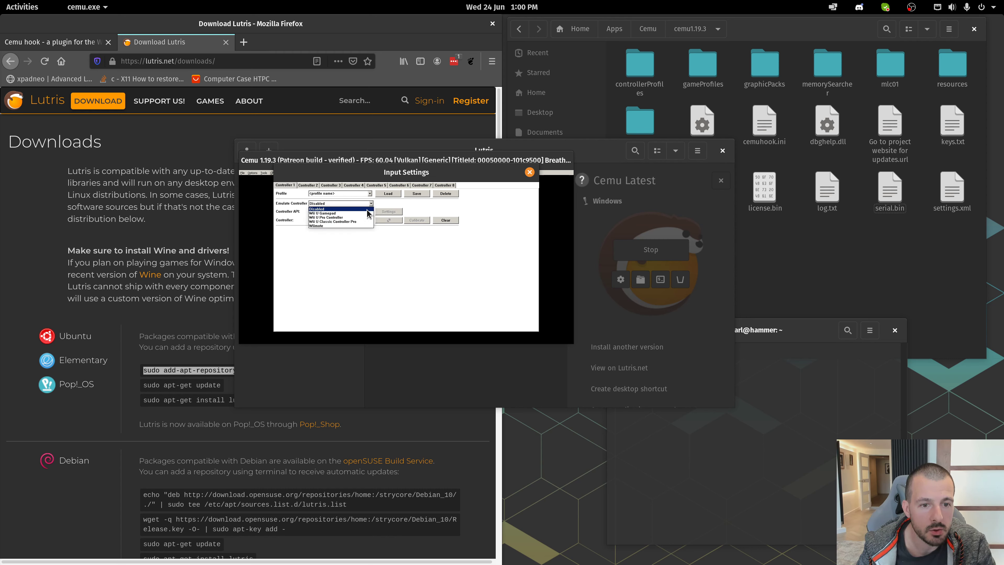
click(364, 213)
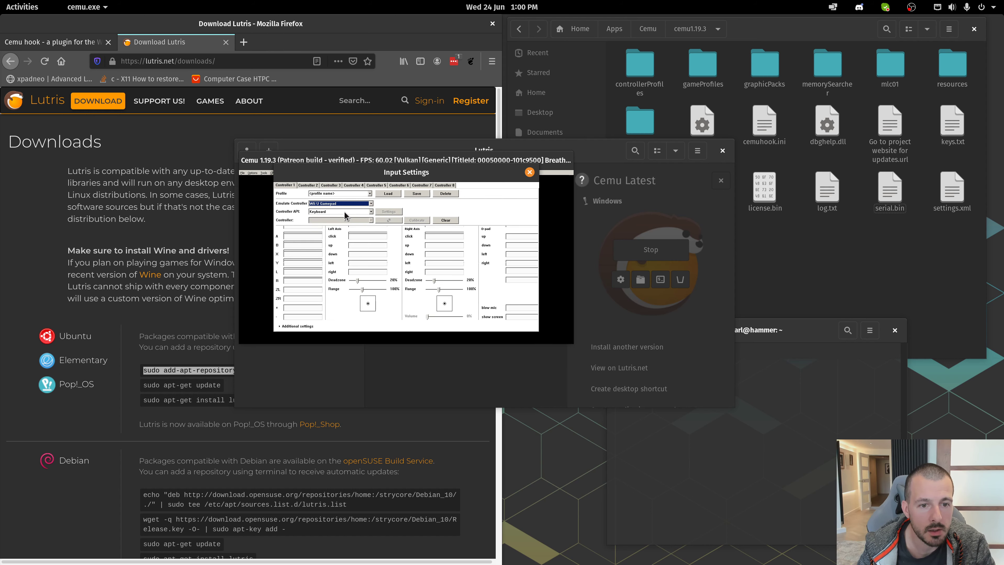
click(344, 214)
click(342, 224)
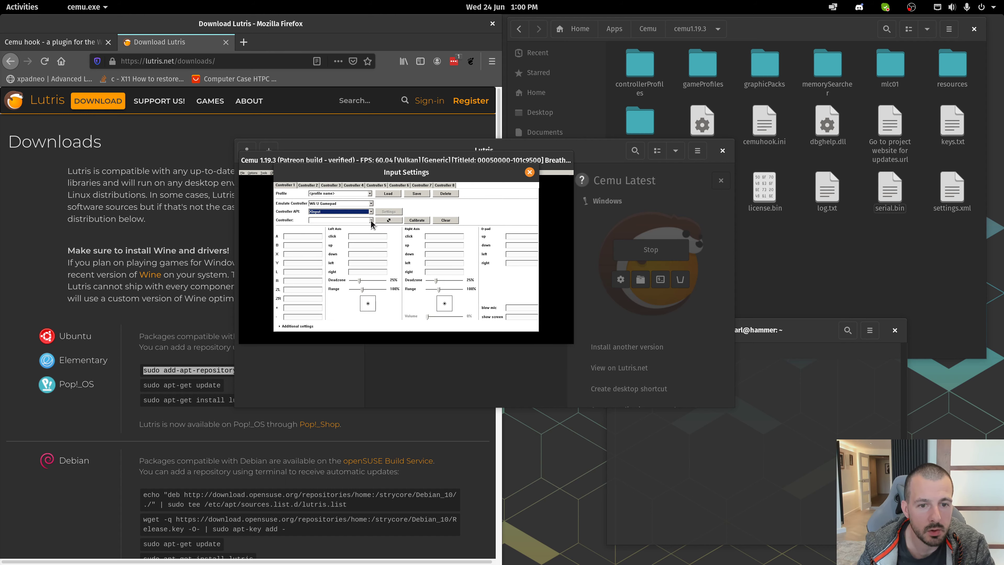
click(355, 221)
click(358, 228)
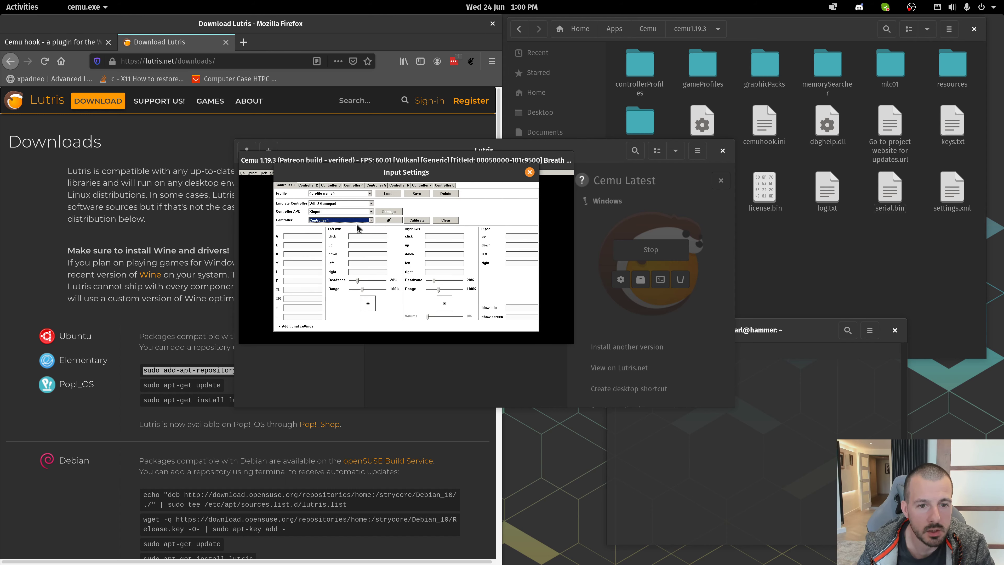
- Map all buttons, both sticks and the D-pad, with + as Start and - as Select, plus blow mic and show screen, and close the input settings
click(316, 236)
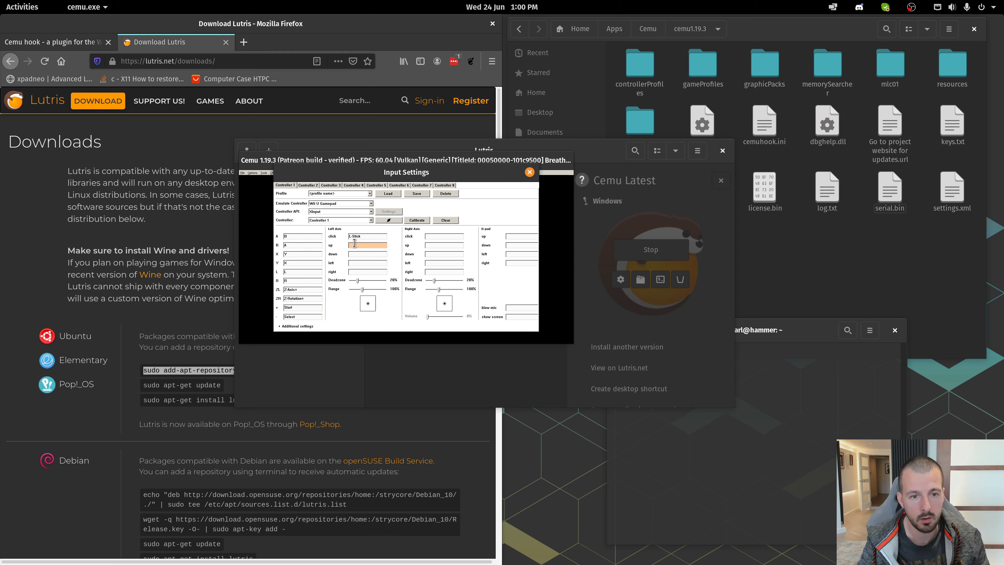
click(431, 236)
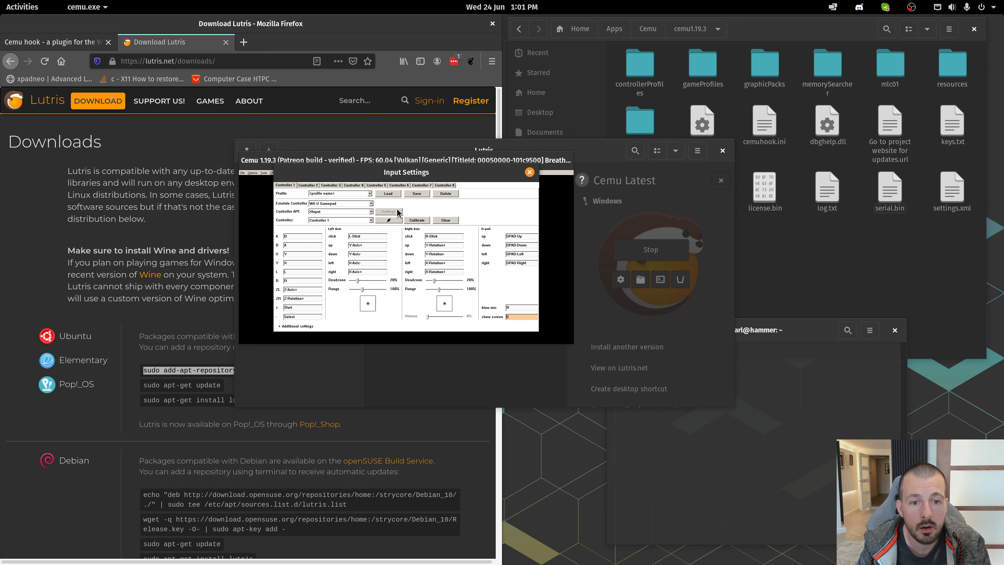
click(530, 172)
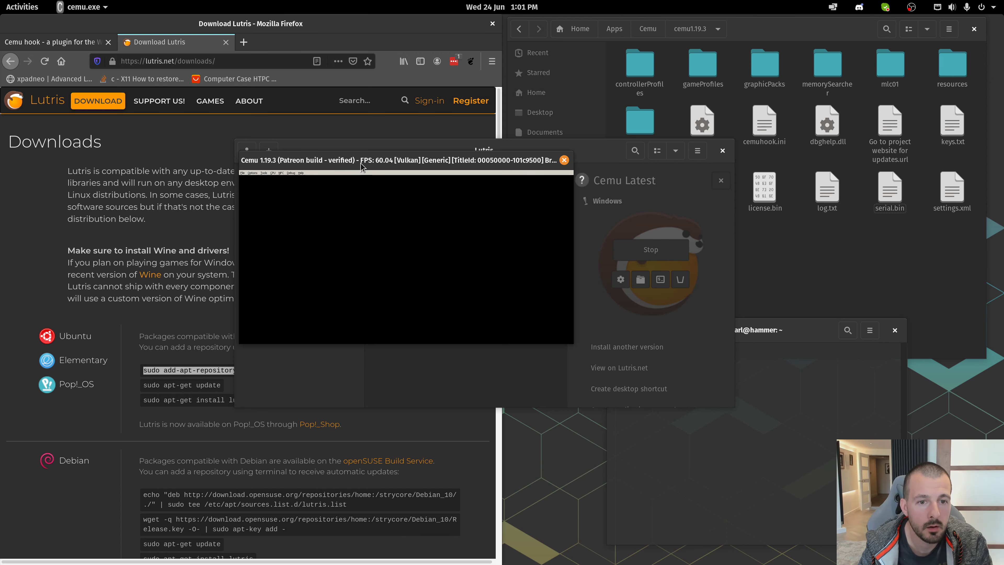
- View the running Breath of the Wild intro in full screen and return to the windowed view
click(252, 172)
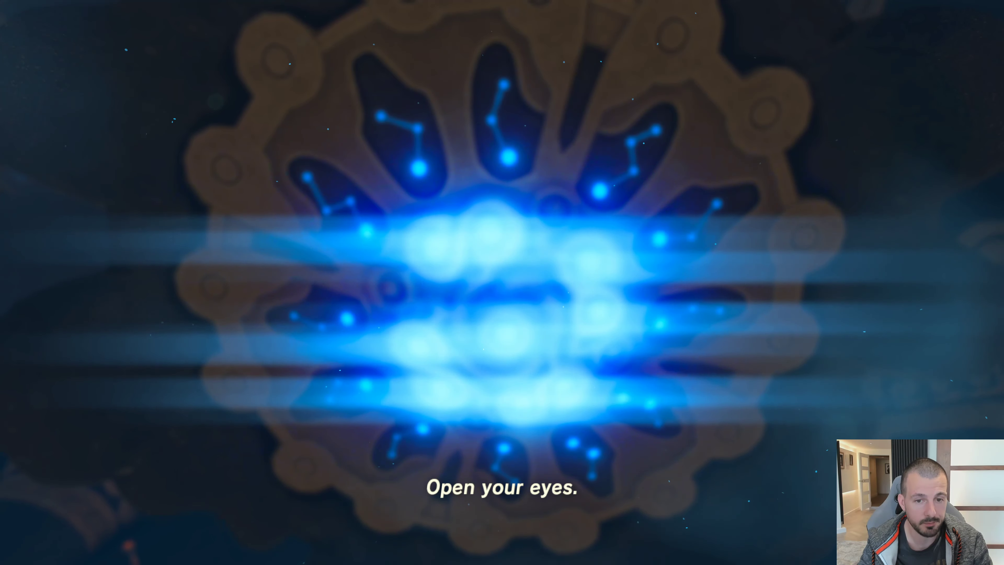
key(Escape)
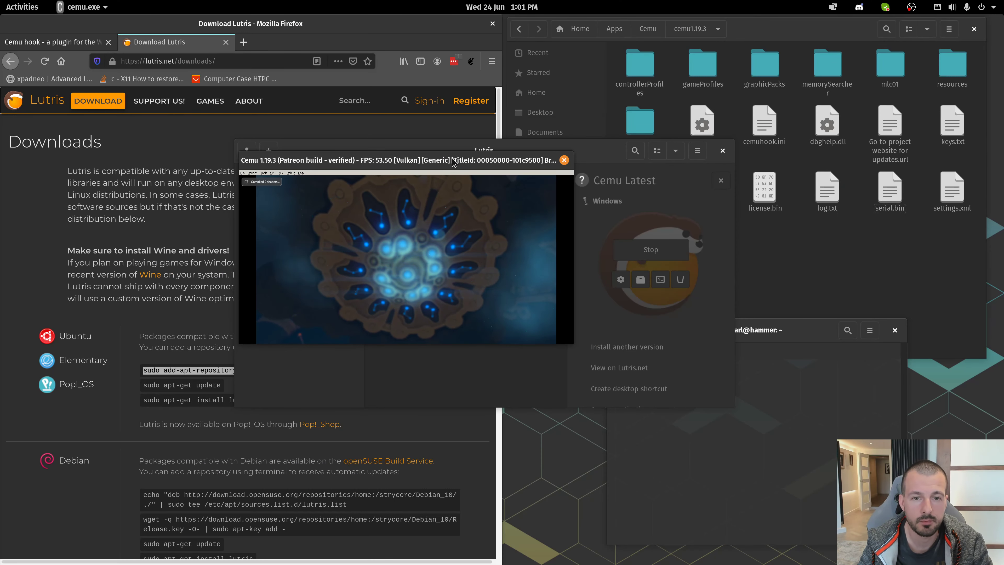